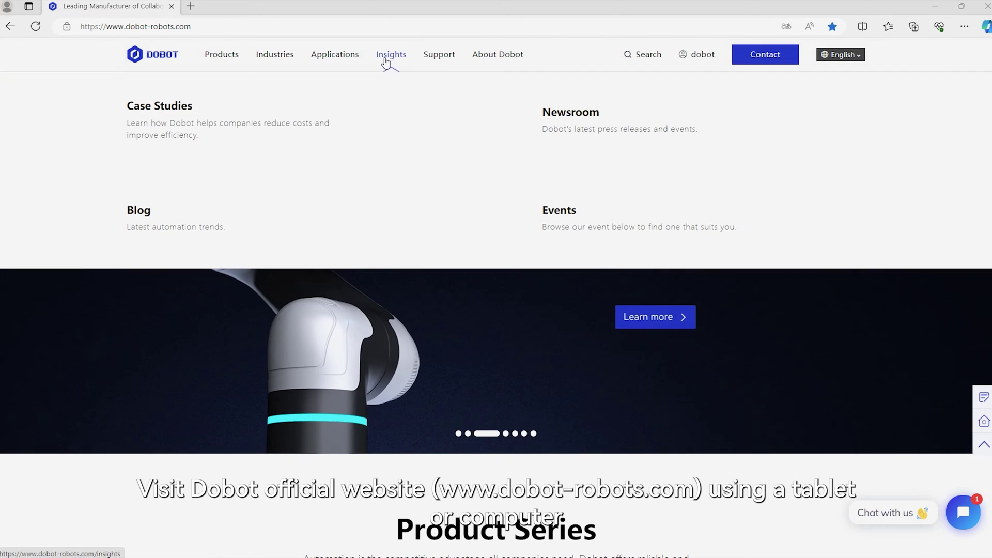
Download DobotStudio Pro 4.5 (V4.5.1.0-Pal) for Win64 from Control Software and start installing it
mouse_move(438, 61)
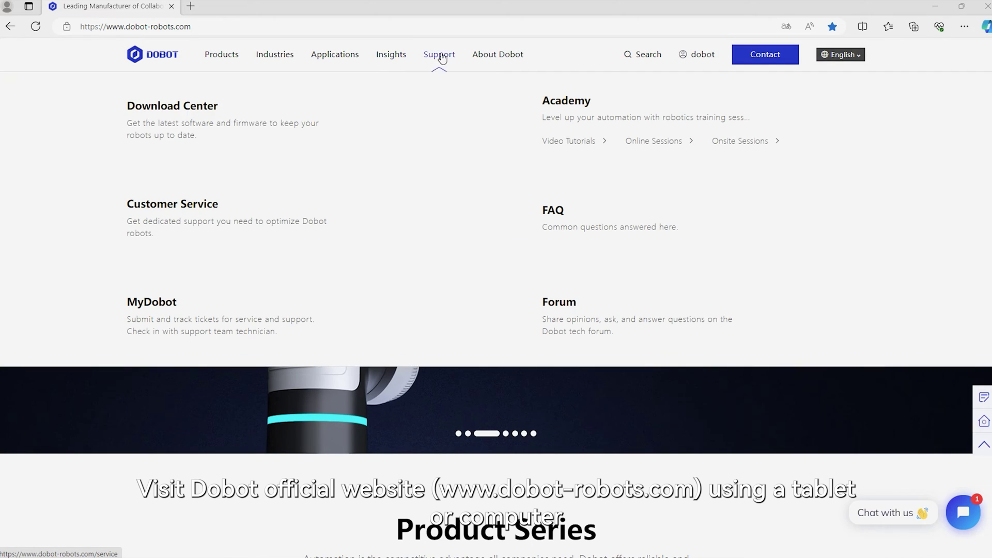
click(193, 128)
click(491, 247)
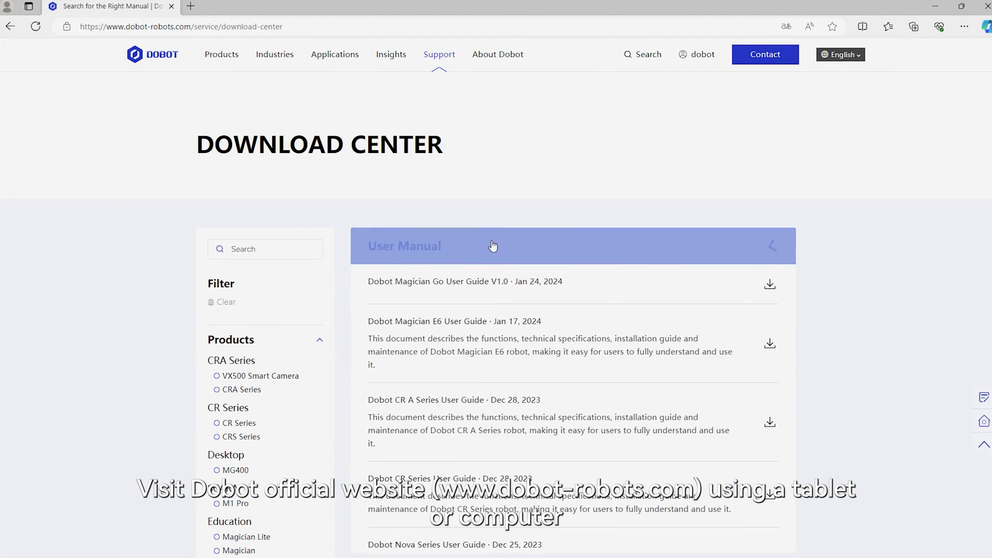
click(448, 309)
scroll(448, 309, down, 3)
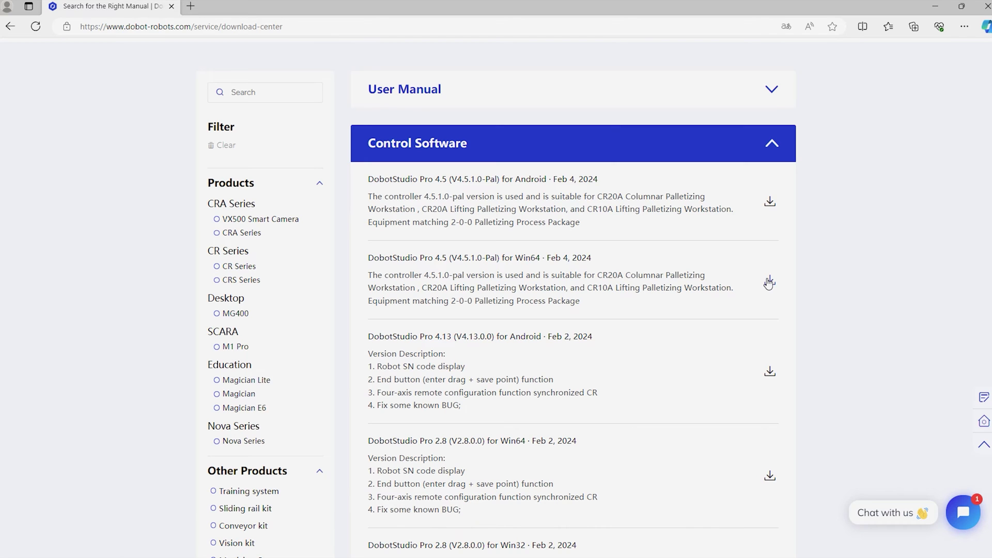
click(769, 283)
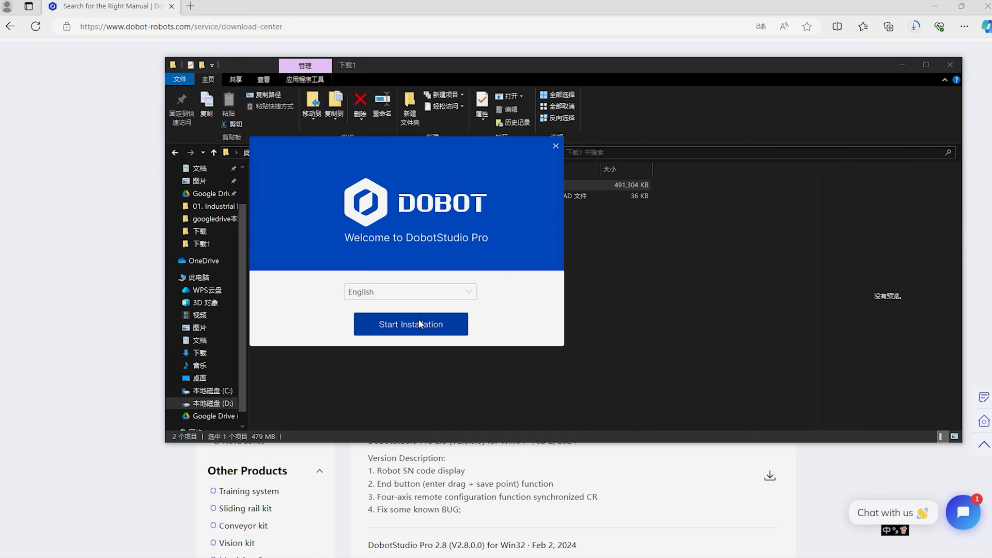
click(420, 324)
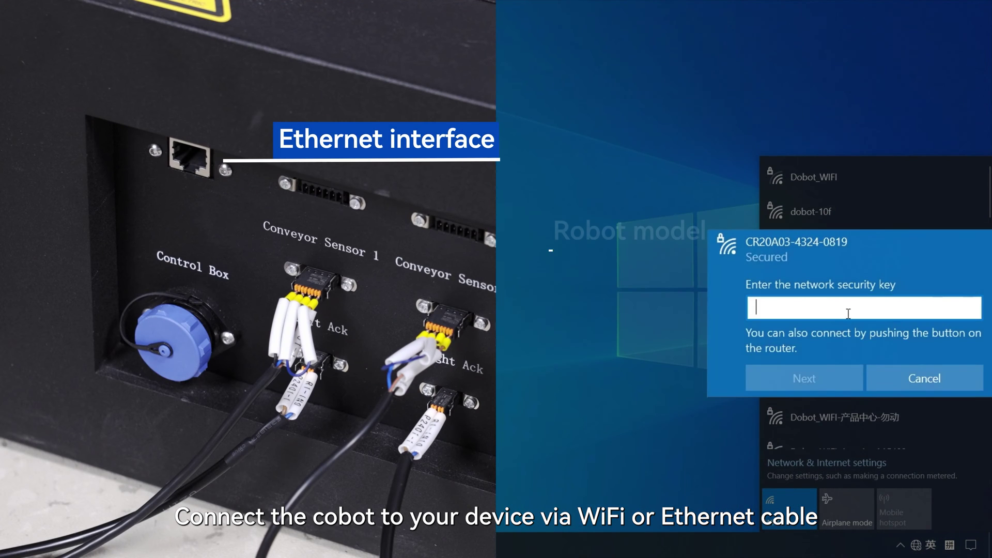
Reveal the entered security key for the robot's Wi-Fi network to verify it
click(969, 310)
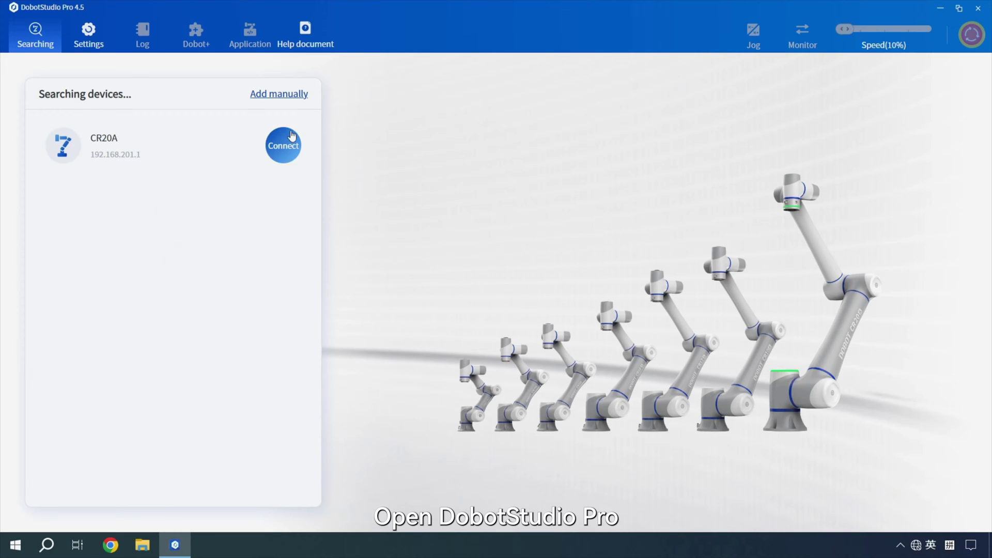
Connect to the CR20A robot and enable it with a custom 0 kg load
click(284, 145)
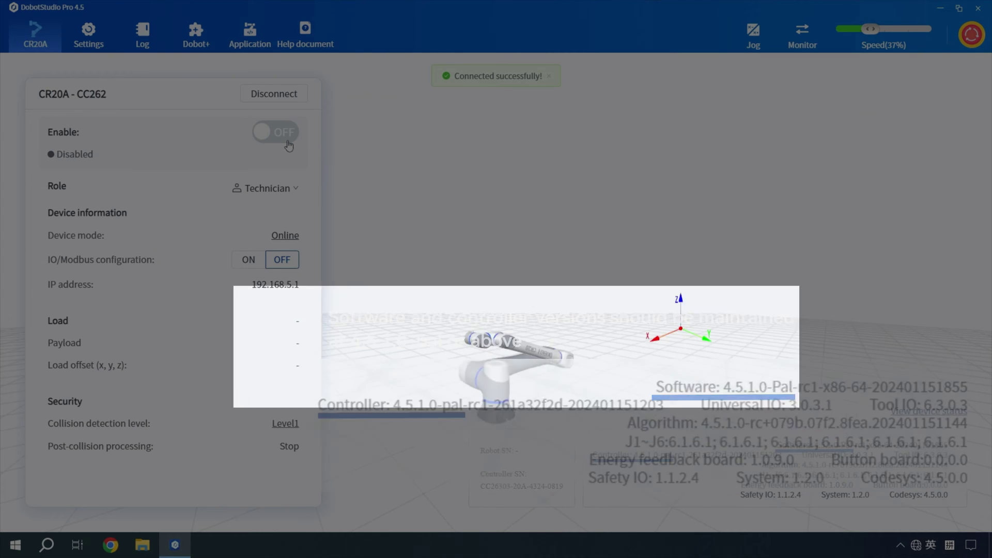
click(288, 146)
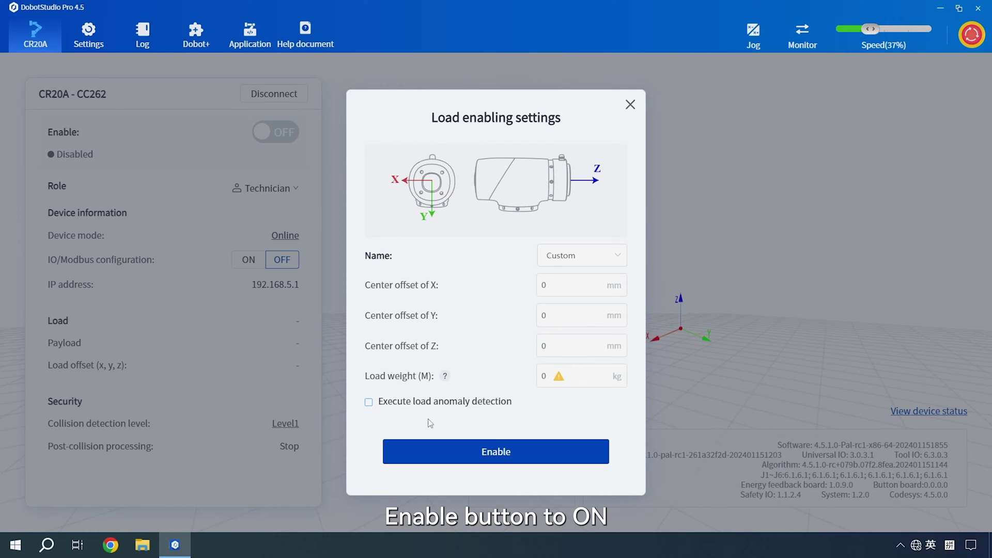
click(525, 458)
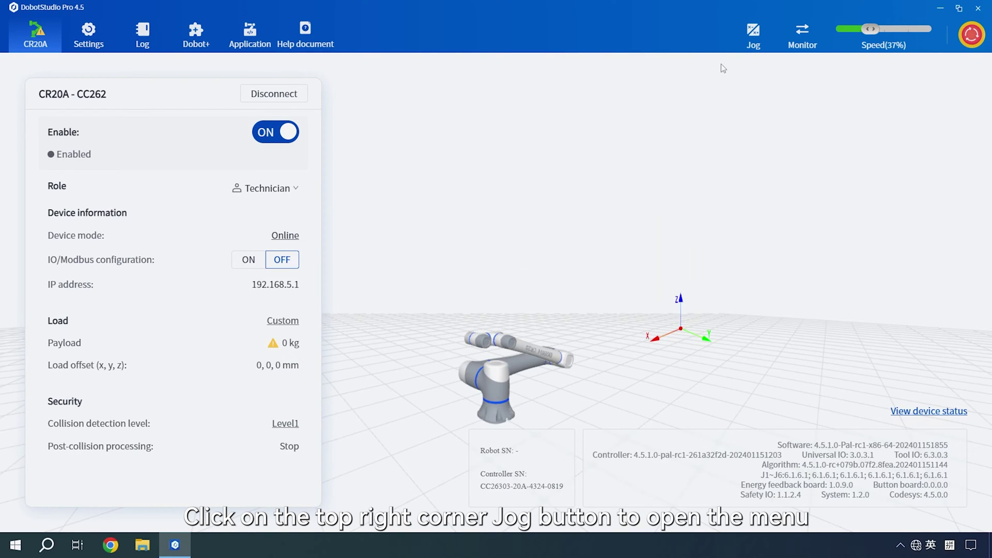
Jog J3 up and J2 down until J2 reads 54.6573° and J3 68.2812°
click(755, 36)
click(924, 402)
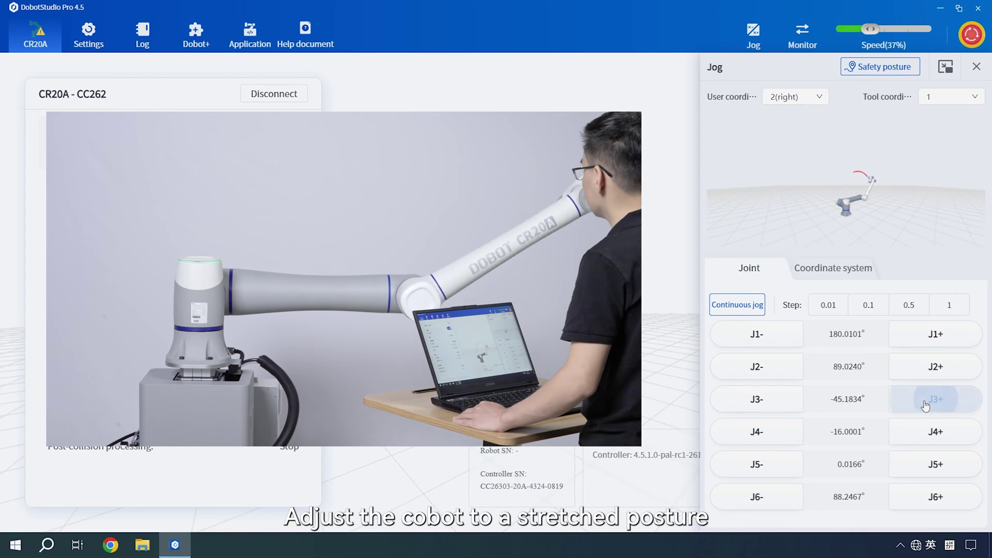
drag(924, 405, 924, 405)
drag(770, 376, 770, 375)
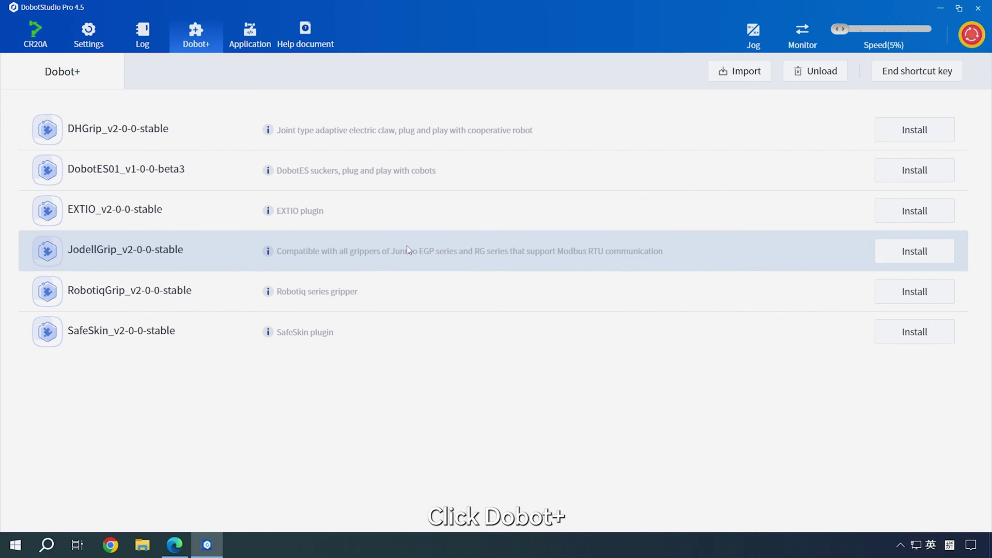
Import the Palletizing_v2-0-0-rc1 plugin, start its locked install, and copy the device serial number
click(739, 71)
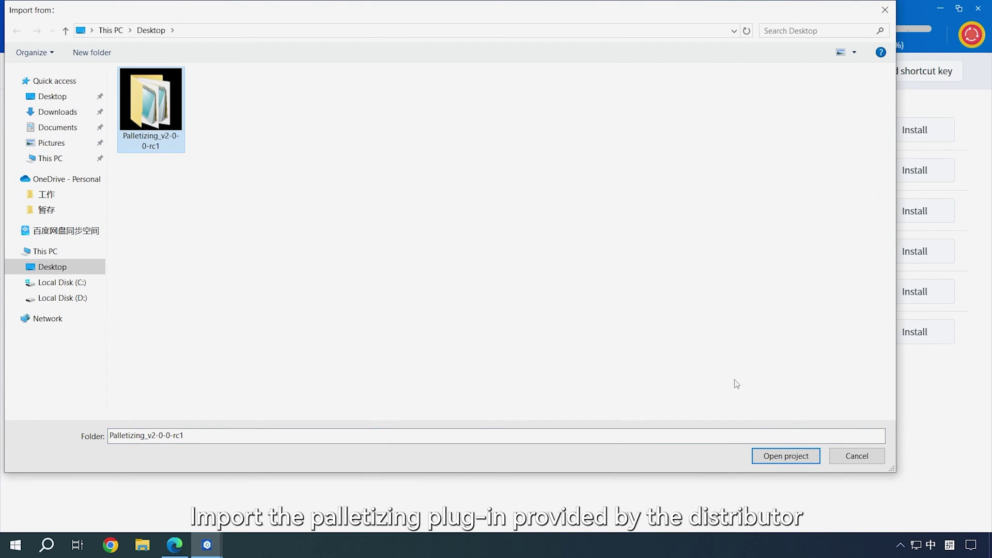
click(781, 462)
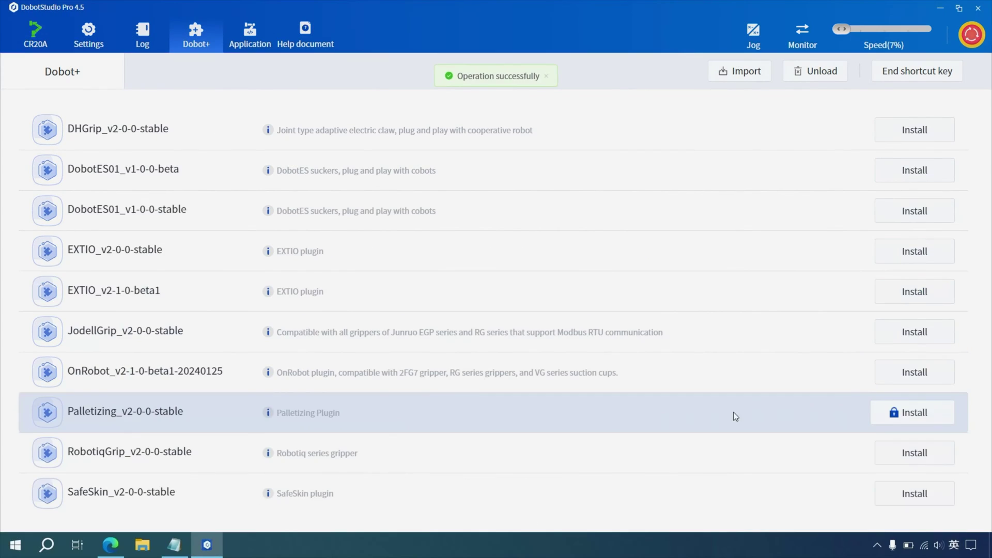
click(875, 416)
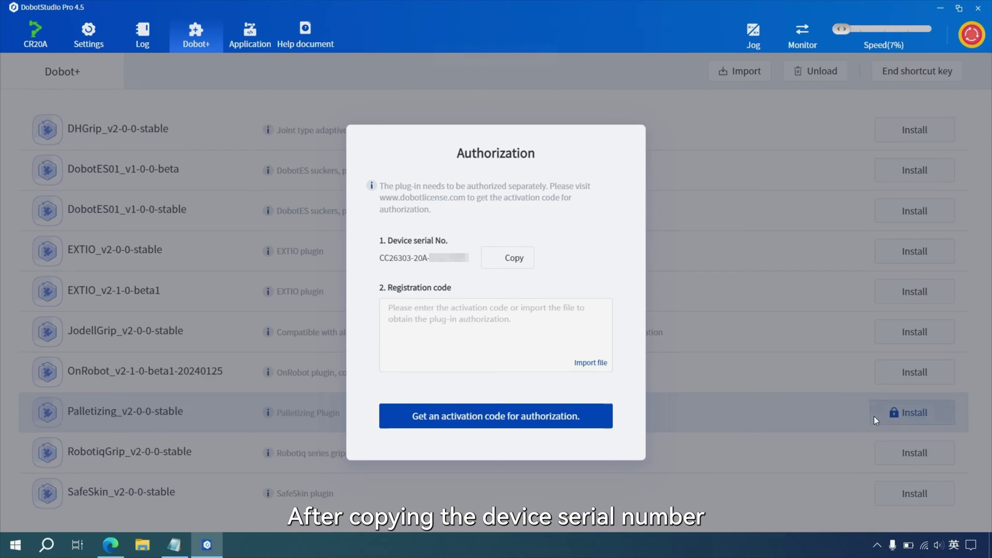
click(526, 259)
click(110, 545)
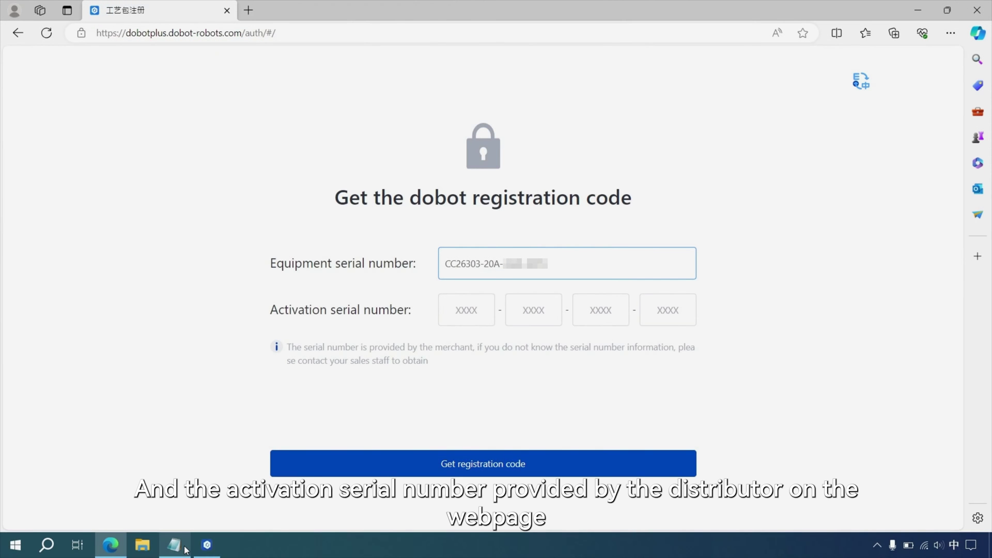
Paste the activation serial from key.txt, get the registration code, and save it as Palletizing.lic
click(185, 547)
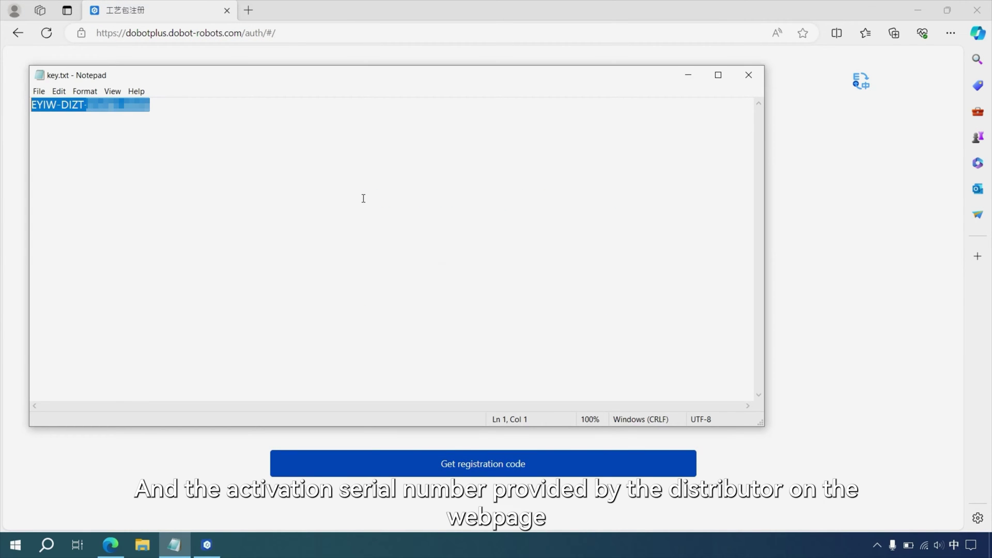
key(alt+Tab)
click(460, 316)
key(ctrl+v)
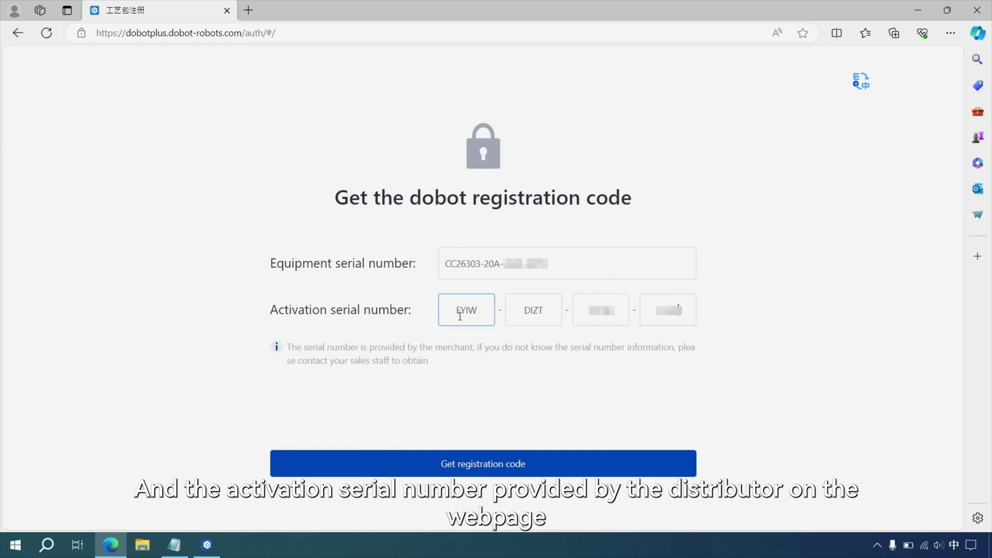
click(504, 464)
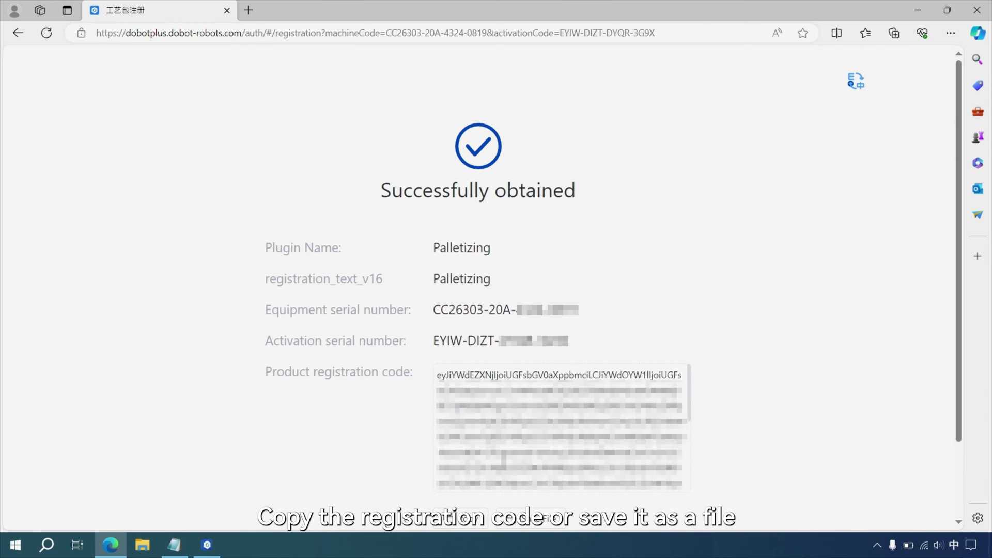
click(532, 518)
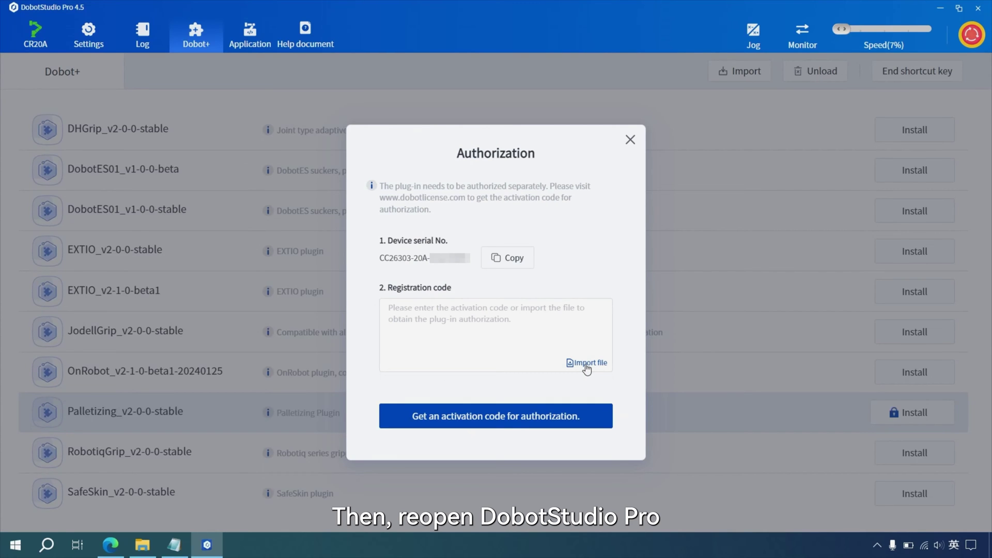
Import Palletizing.lic, authorize the Palletizing plugin for 31 days, and confirm success
click(587, 364)
click(373, 106)
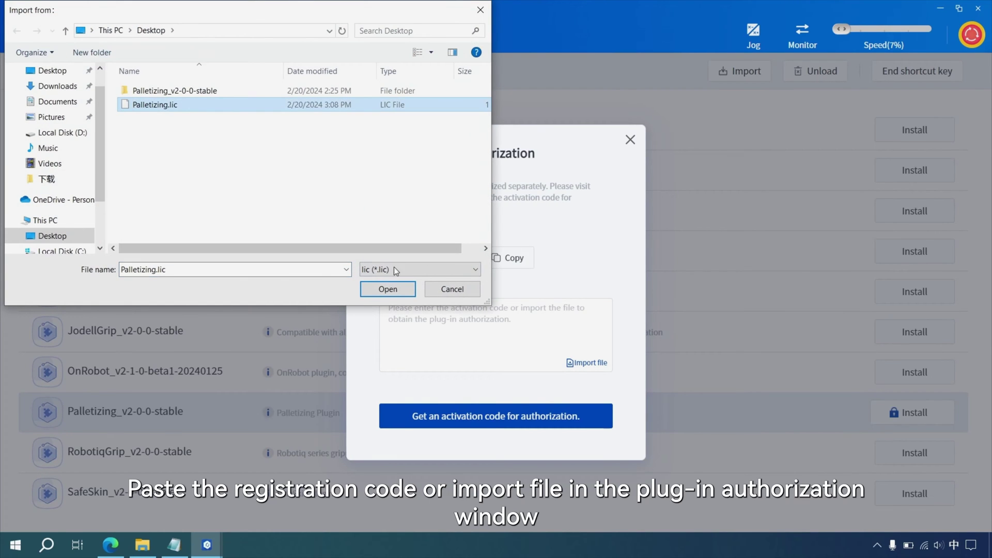
click(380, 289)
click(504, 416)
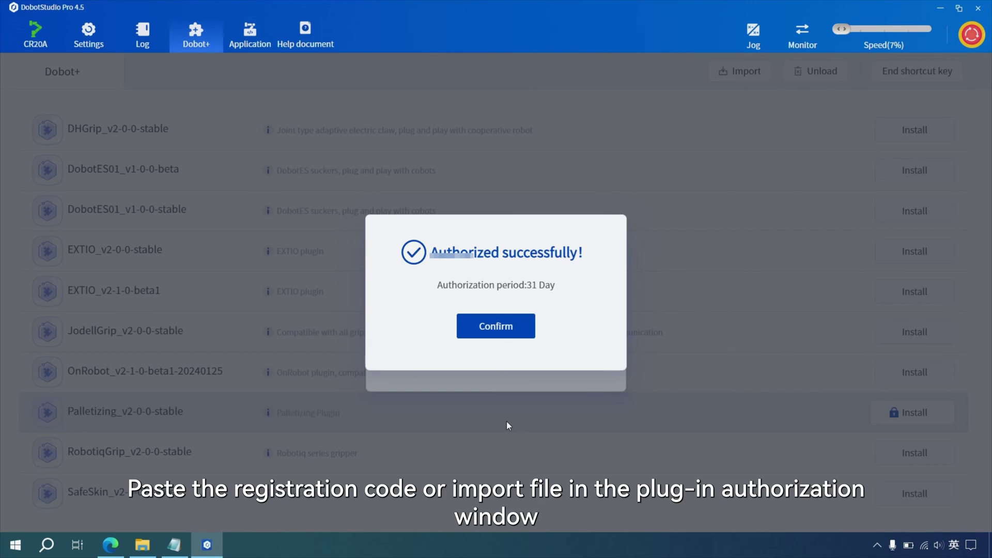
click(505, 325)
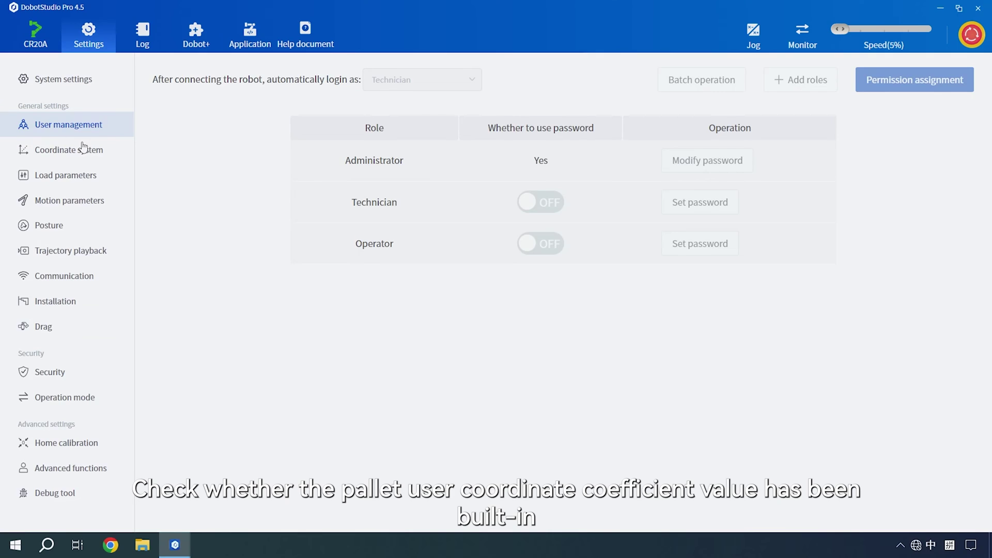
Modify tool coordinate row 1 to X -10 and Z 110, leaving other values 0, and save
click(82, 147)
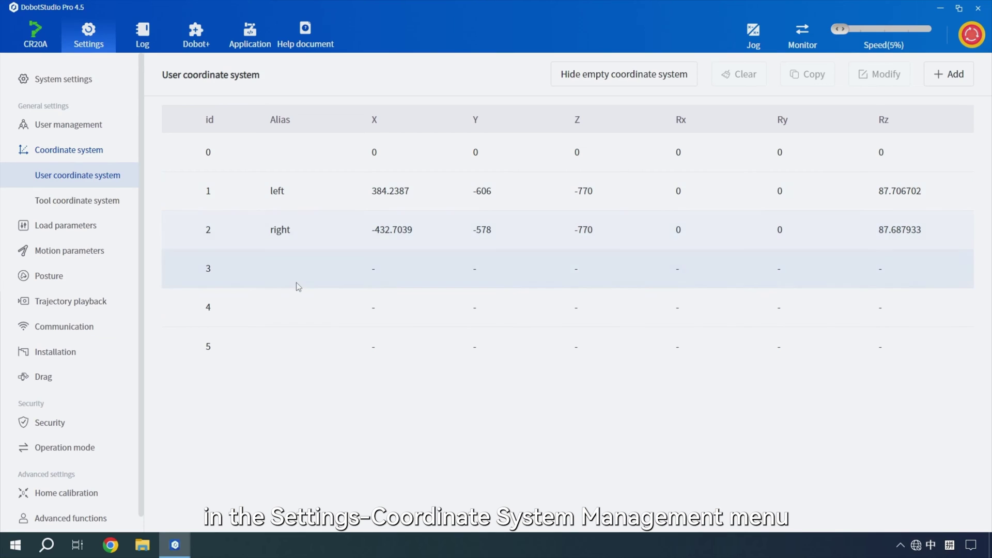
click(120, 207)
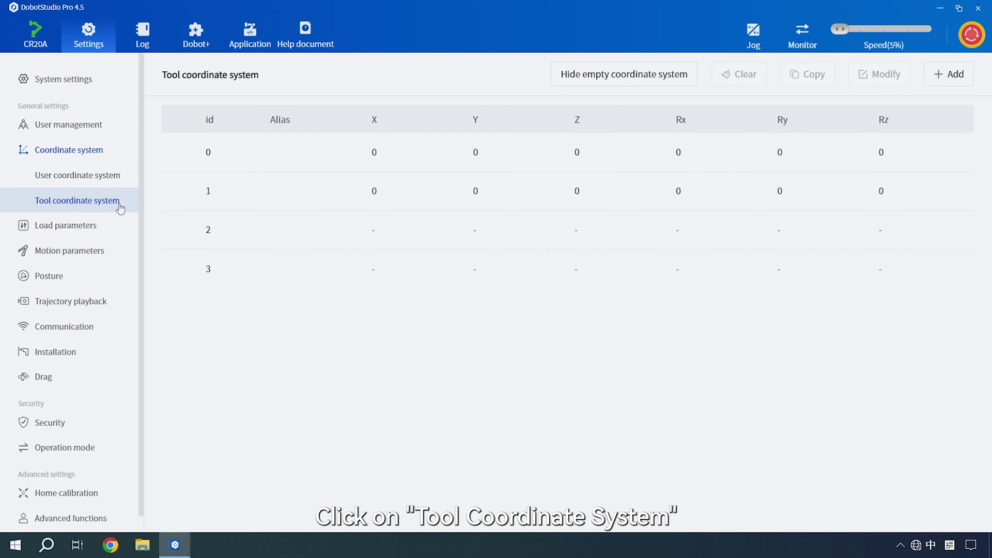
click(327, 205)
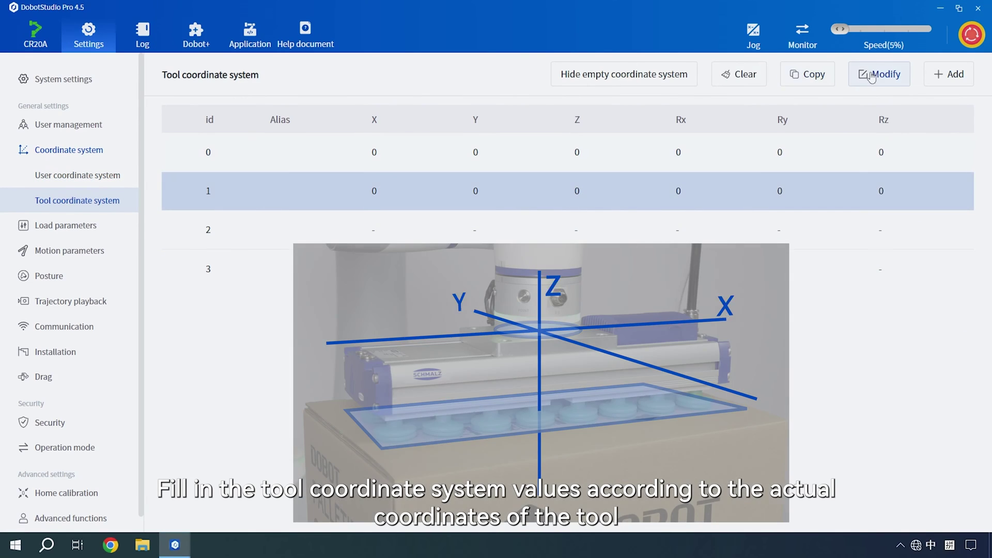
click(872, 77)
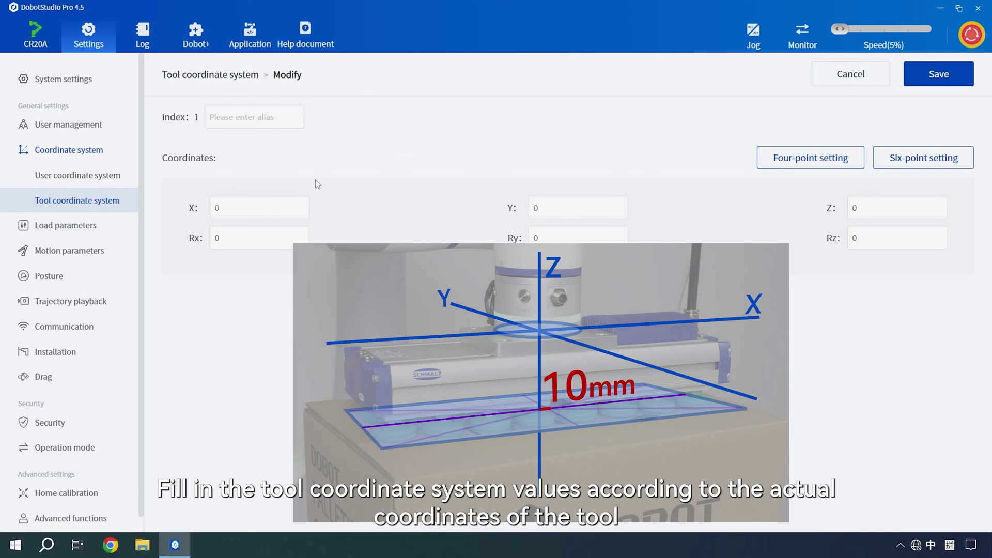
click(281, 207)
key(BackSpace)
text(-10)
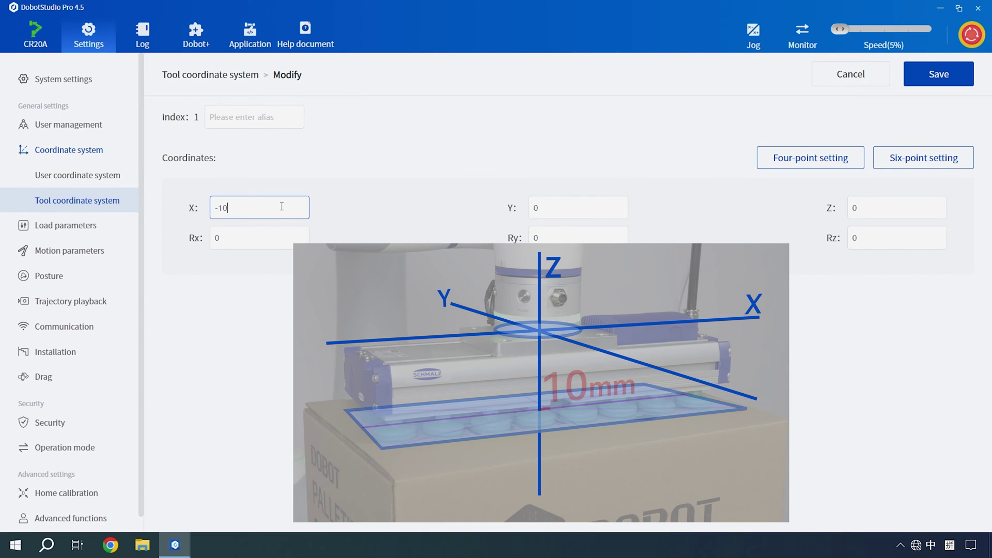
click(872, 211)
key(BackSpace)
text(110)
click(938, 74)
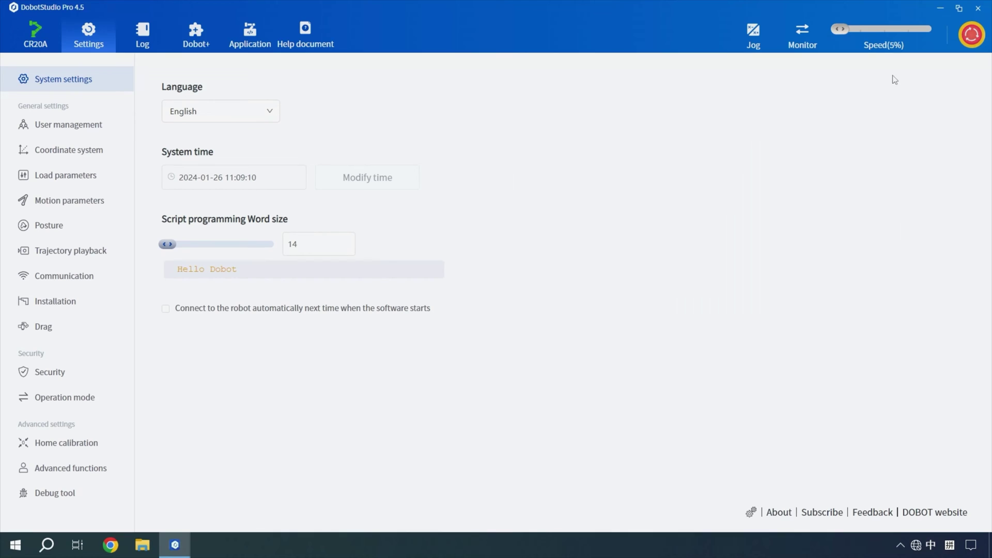
In the Controller DI/DO monitor, test suction with DO_14 and release with DO_16
click(798, 41)
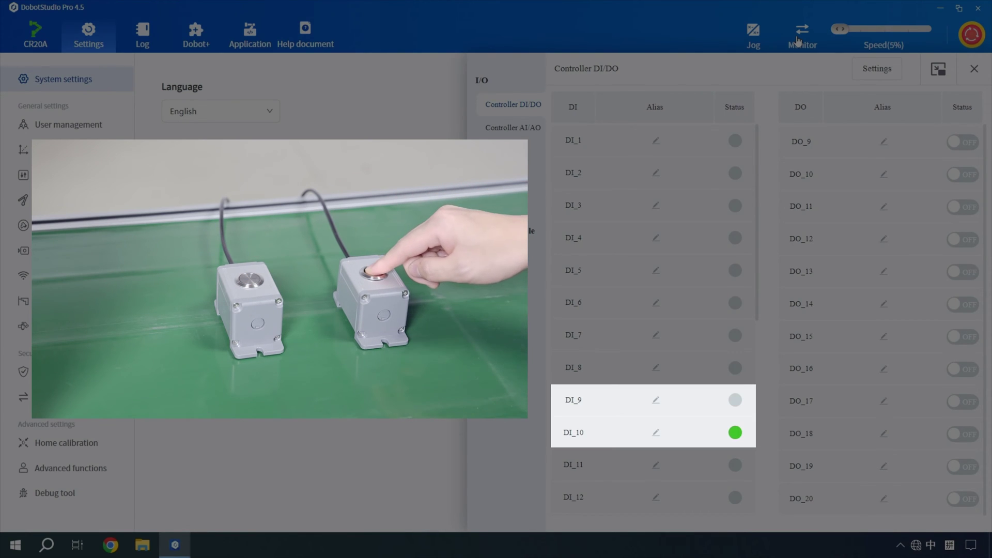
click(962, 305)
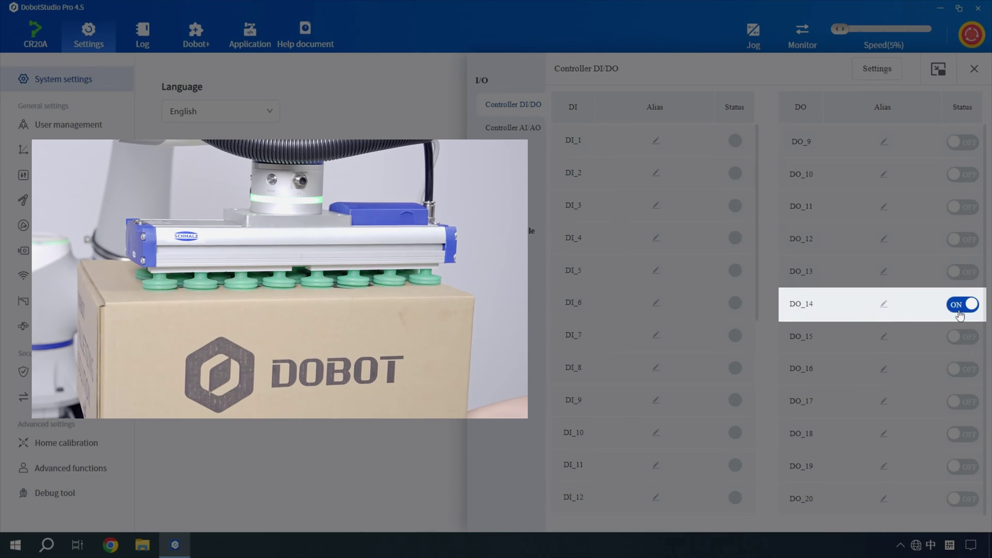
click(962, 371)
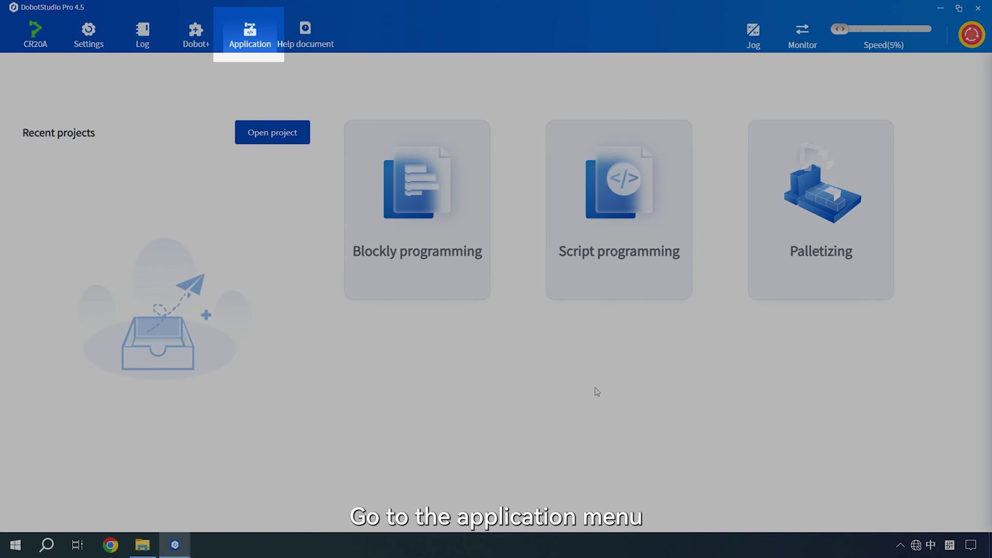
Open the Palletizing application and start a new project from More projects
click(837, 229)
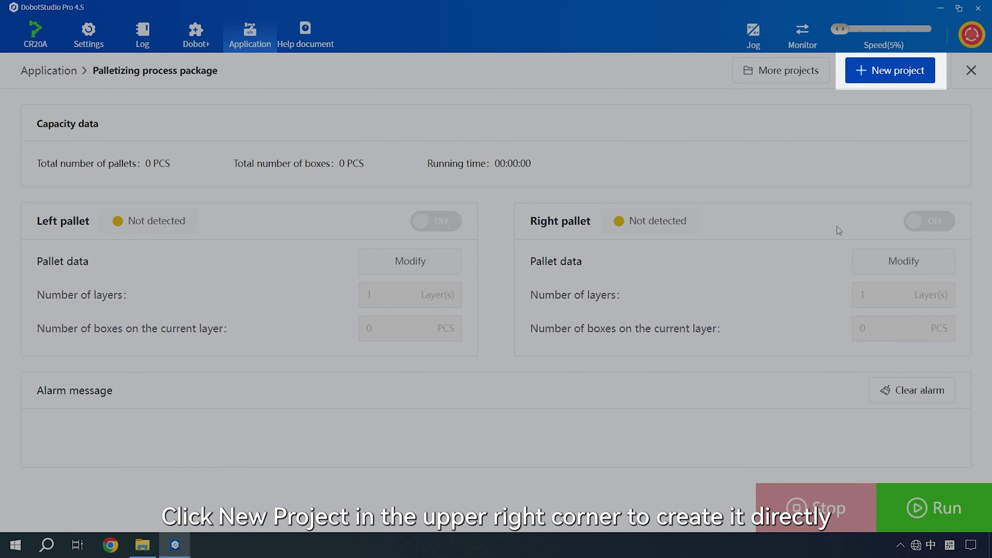
click(791, 77)
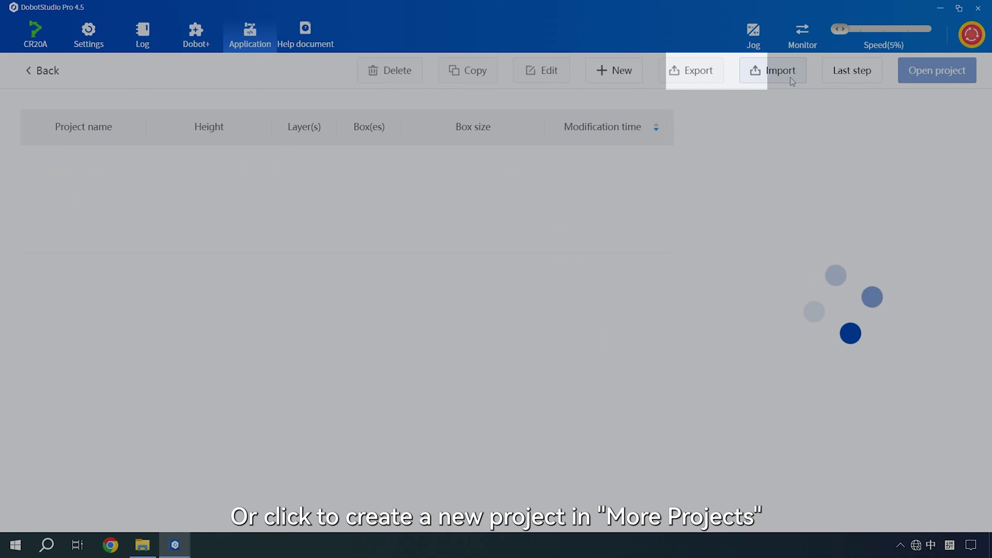
click(606, 75)
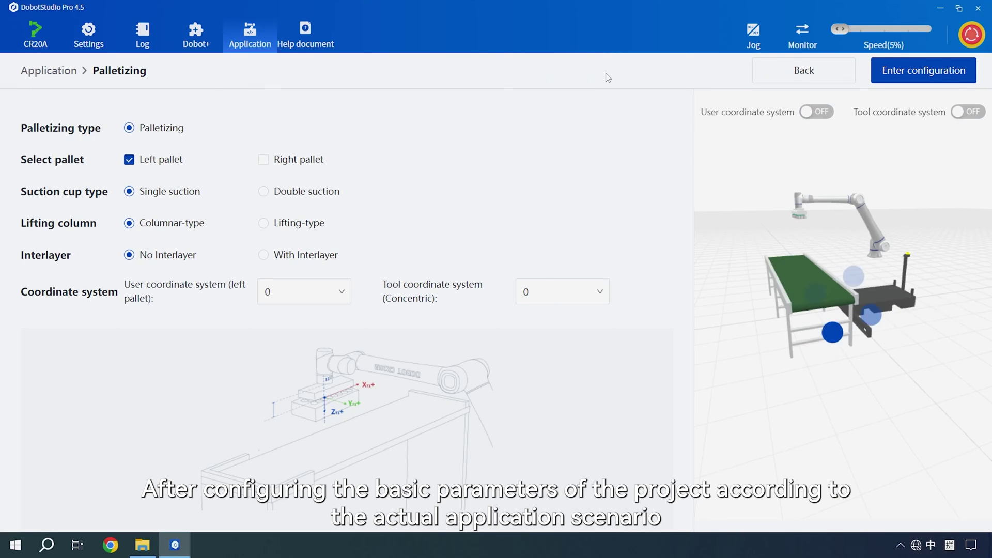
Use both pallets with user frames 1(left)/2(right) and tool frame 1, then enable vacuum detection
click(293, 157)
click(303, 292)
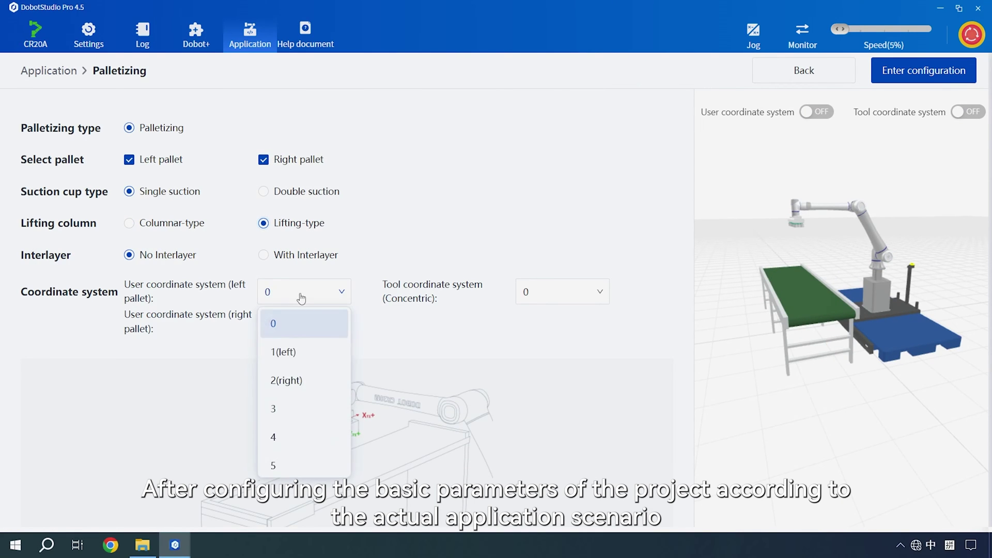
click(279, 350)
click(304, 322)
click(299, 409)
click(583, 307)
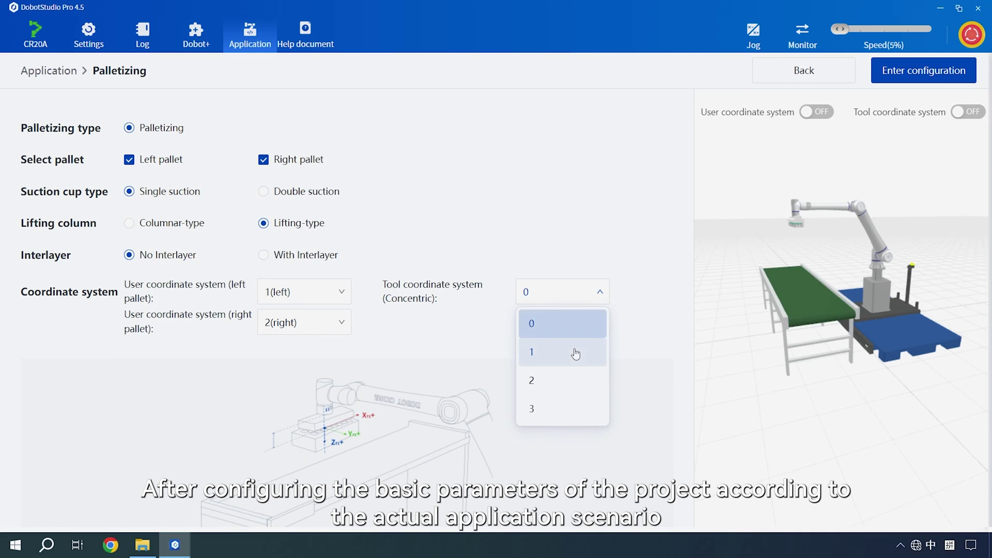
click(575, 350)
click(888, 78)
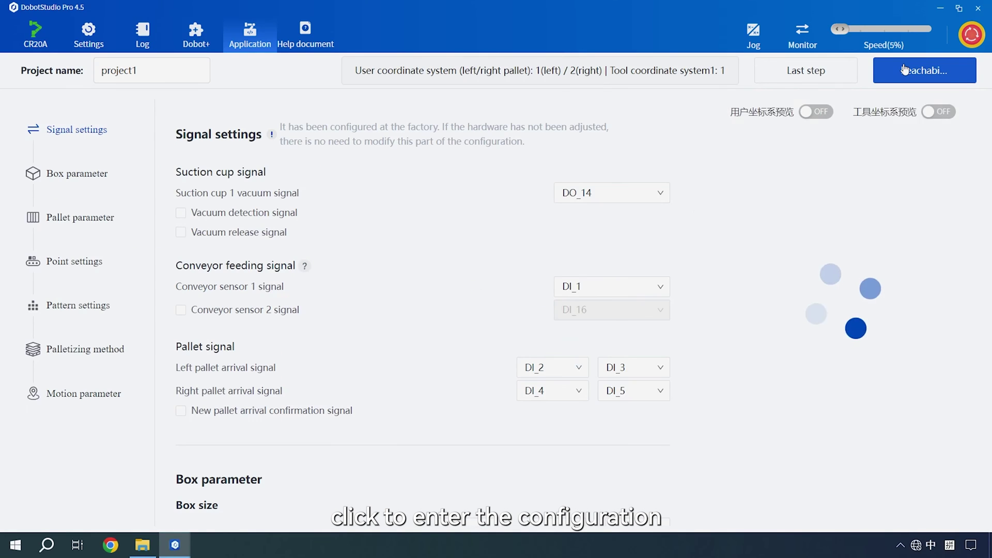
click(271, 208)
Enable the vacuum detection signal using ToolDI_1
click(581, 235)
scroll(591, 362, down, 3)
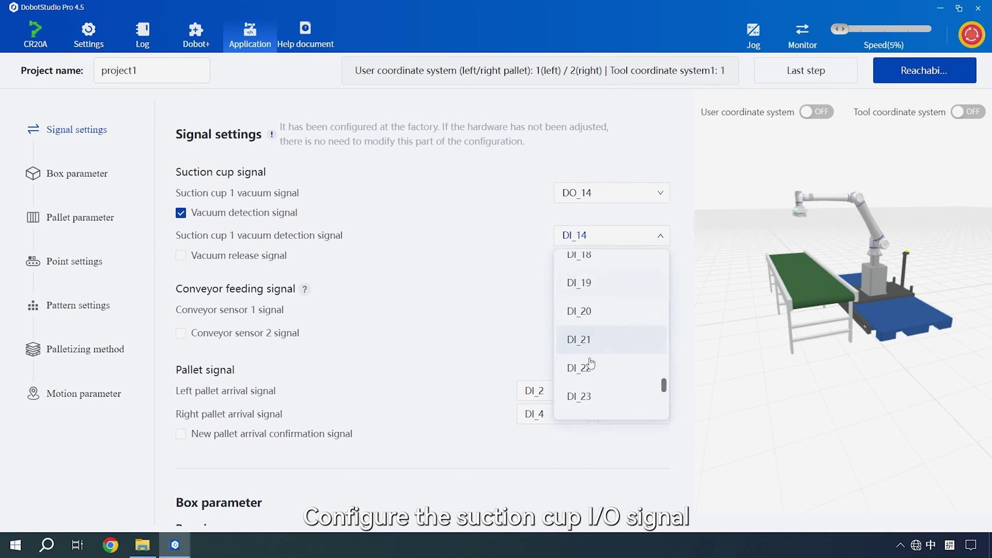
scroll(590, 364, down, 2)
click(589, 333)
Enable the vacuum release signal on DO_16
click(258, 261)
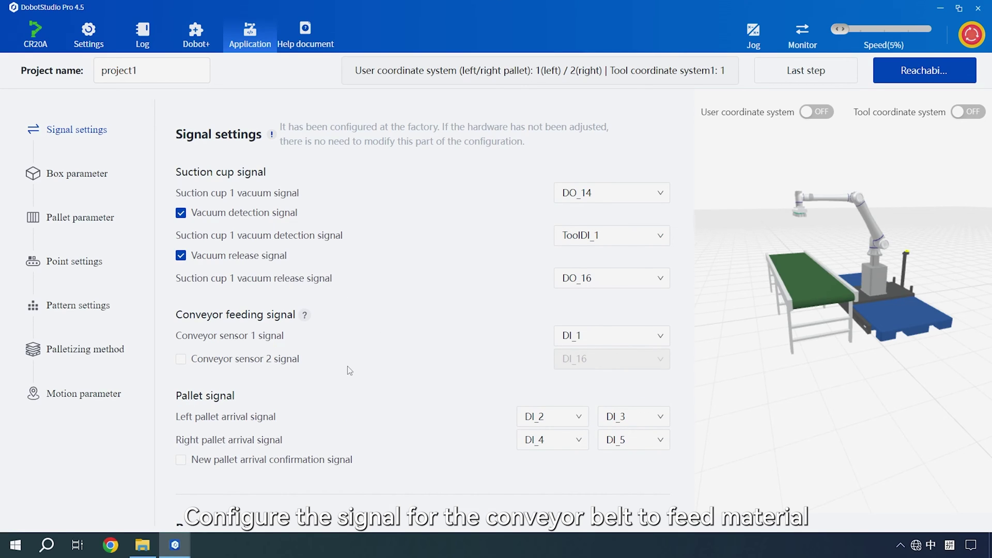
scroll(350, 371, down, 1)
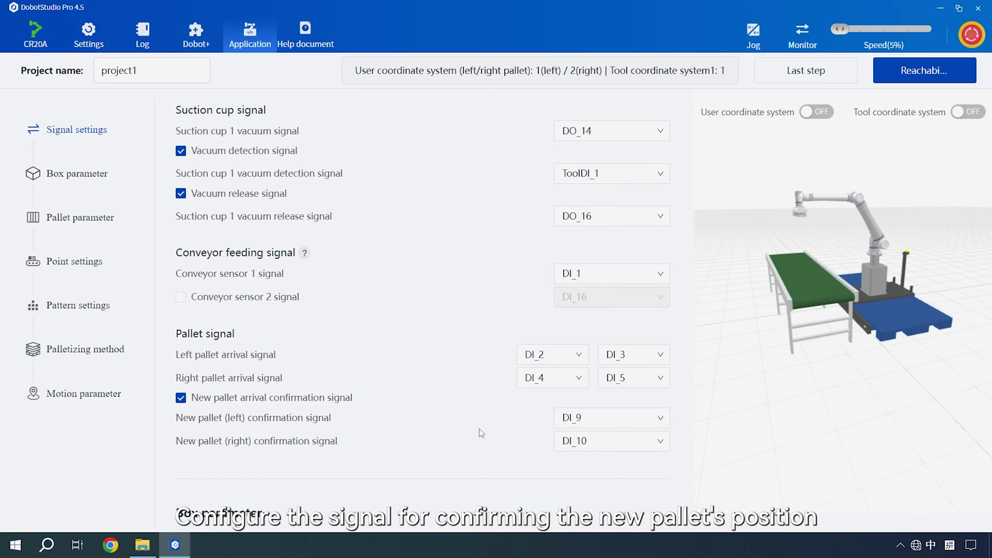
scroll(481, 432, down, 6)
click(465, 198)
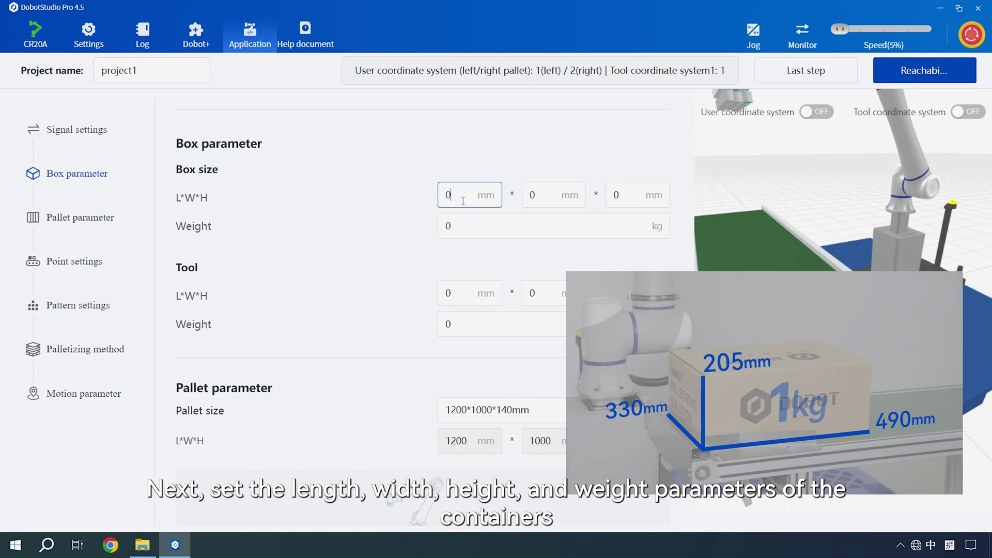
Enter the box size as 490 × 330 × 205 mm
text(490)
click(537, 195)
text(330)
click(622, 195)
text(205)
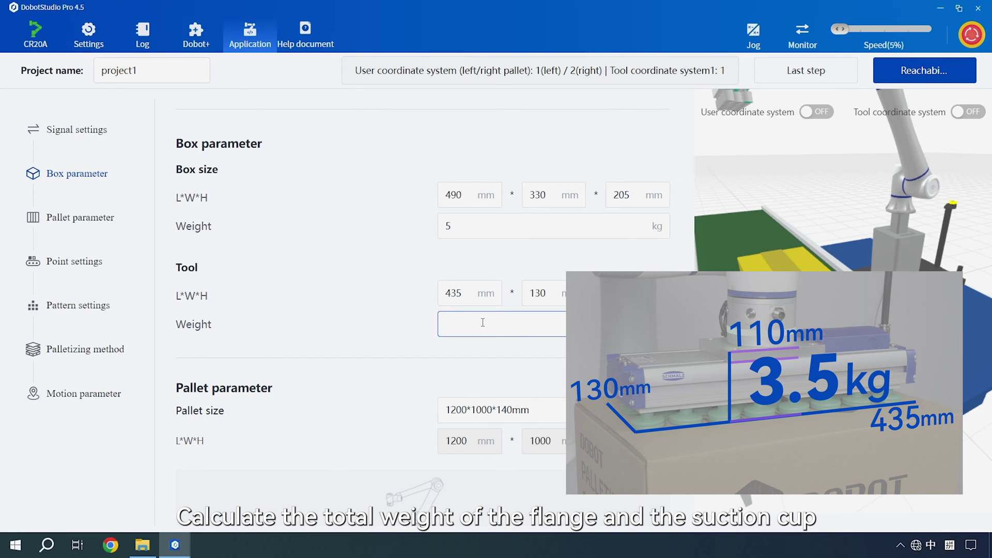
Choose the 1200*1000*140mm pallet size
scroll(483, 331, down, 5)
click(556, 153)
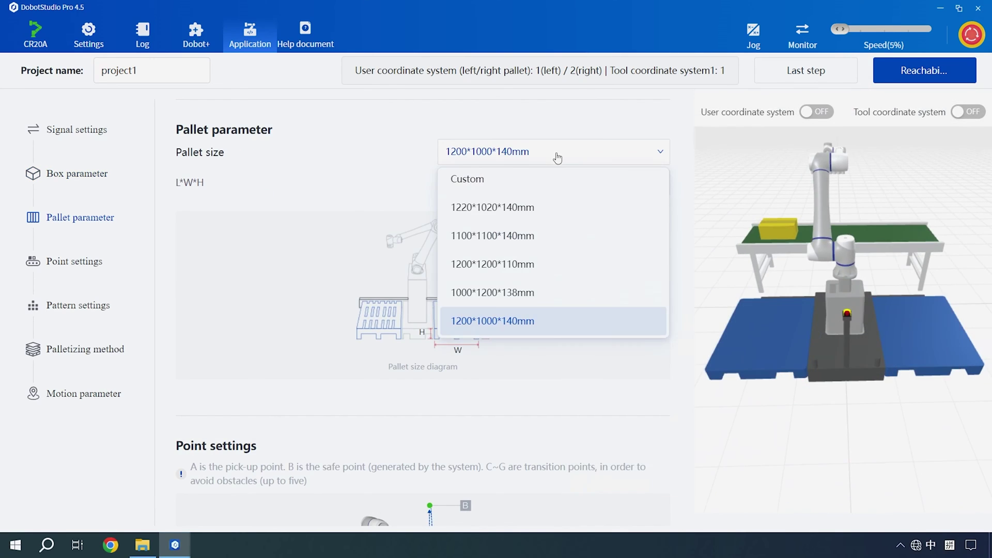
click(512, 325)
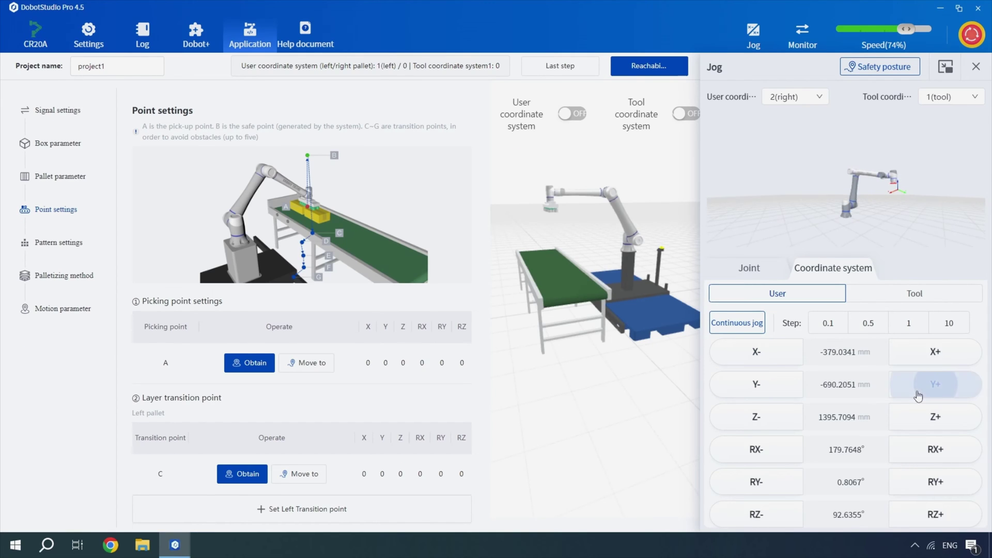
Jog the robot down over the box and record picking point A
drag(917, 396, 920, 396)
drag(756, 417, 756, 416)
click(258, 364)
Record left-pallet transition points C and D at jogged positions
scroll(258, 363, down, 3)
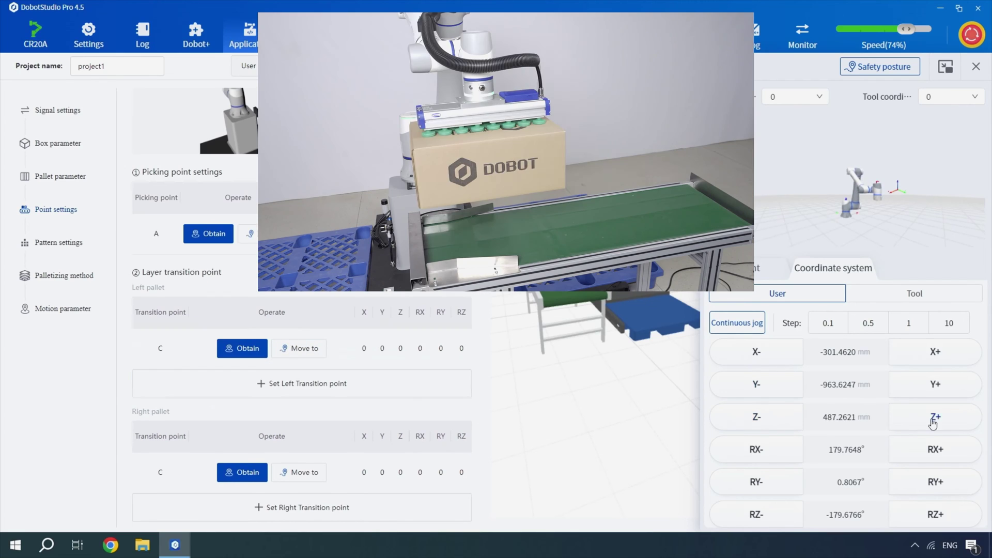
drag(935, 416, 935, 416)
drag(948, 366, 948, 366)
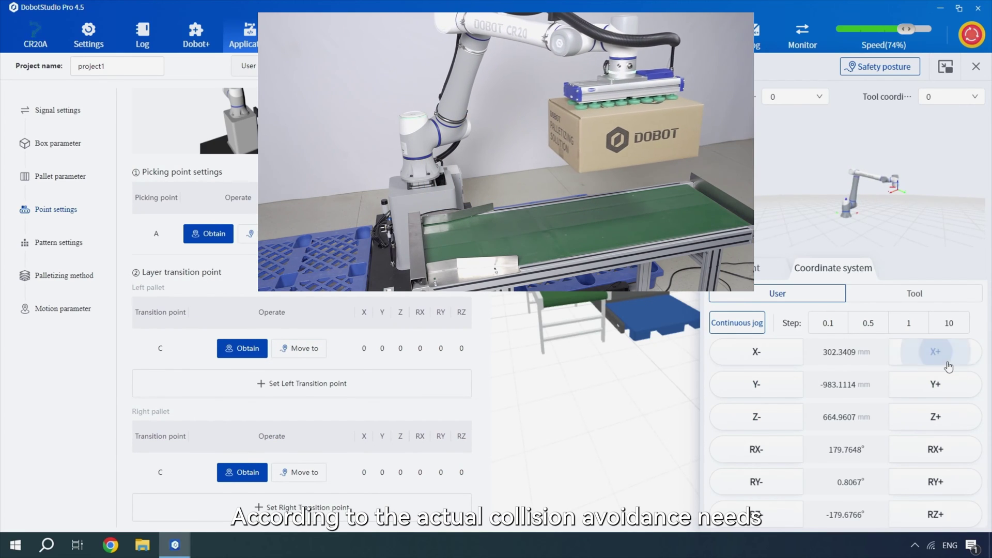
click(252, 347)
click(310, 382)
click(782, 383)
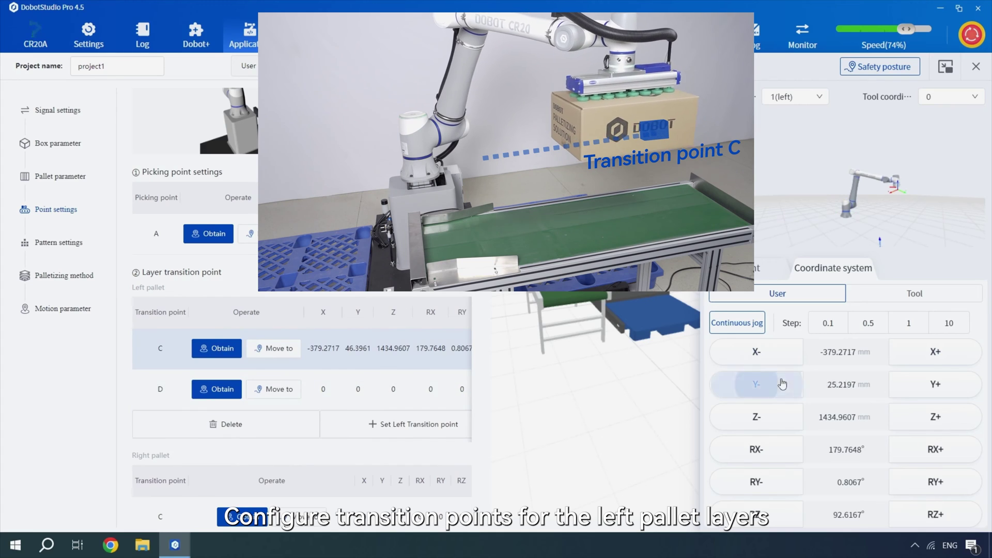
click(217, 391)
Record right-pallet transition points C and D at jogged positions
scroll(217, 390, down, 3)
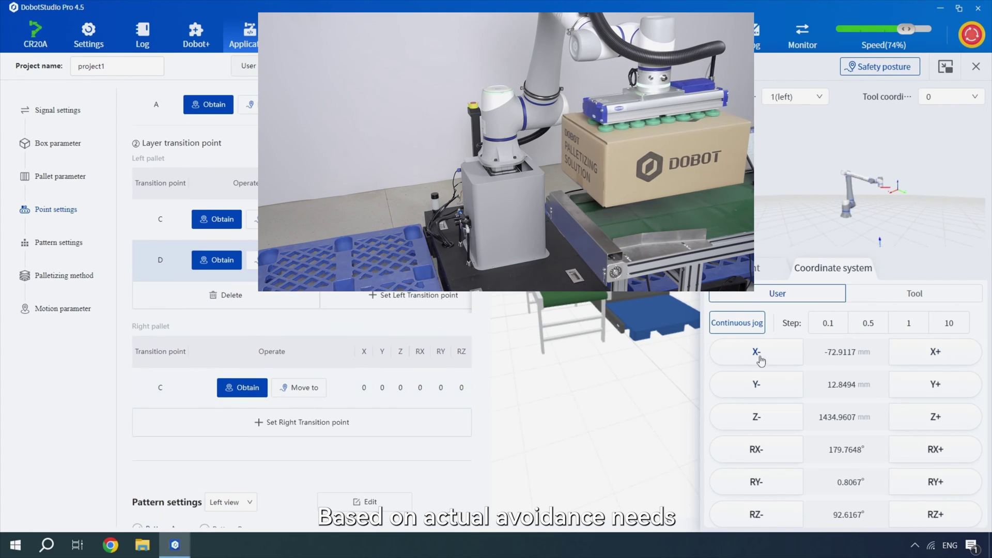
drag(755, 359, 768, 367)
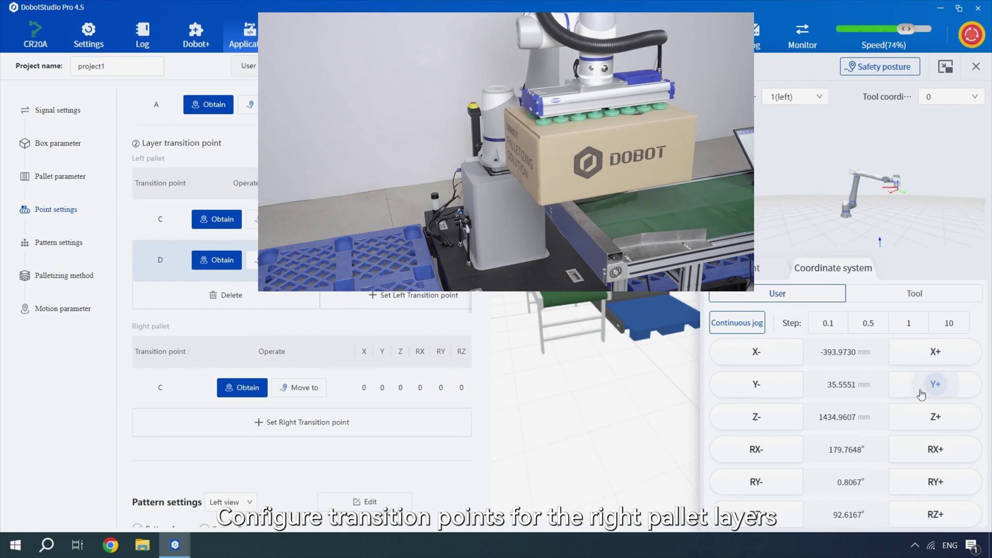
drag(923, 386, 923, 391)
click(242, 387)
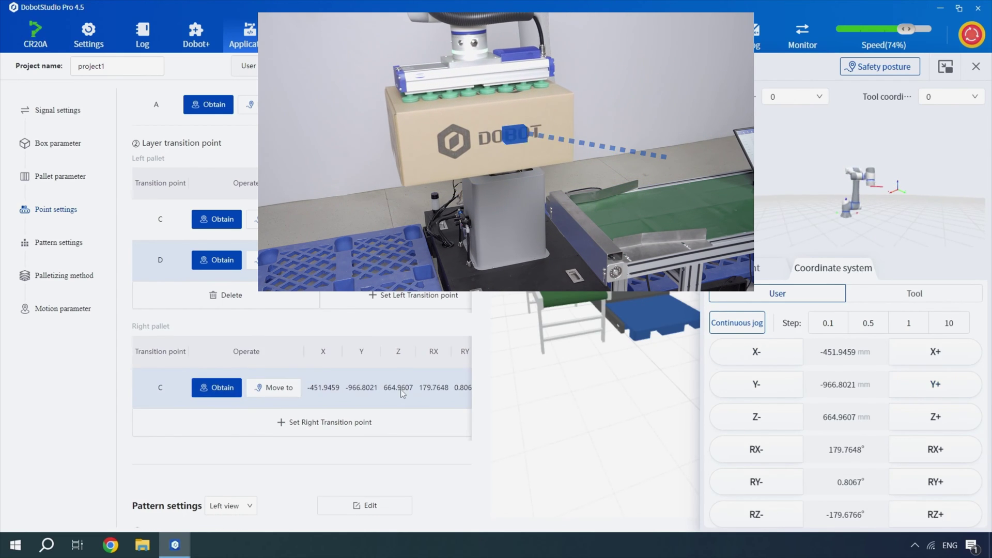
drag(935, 387, 942, 398)
click(302, 423)
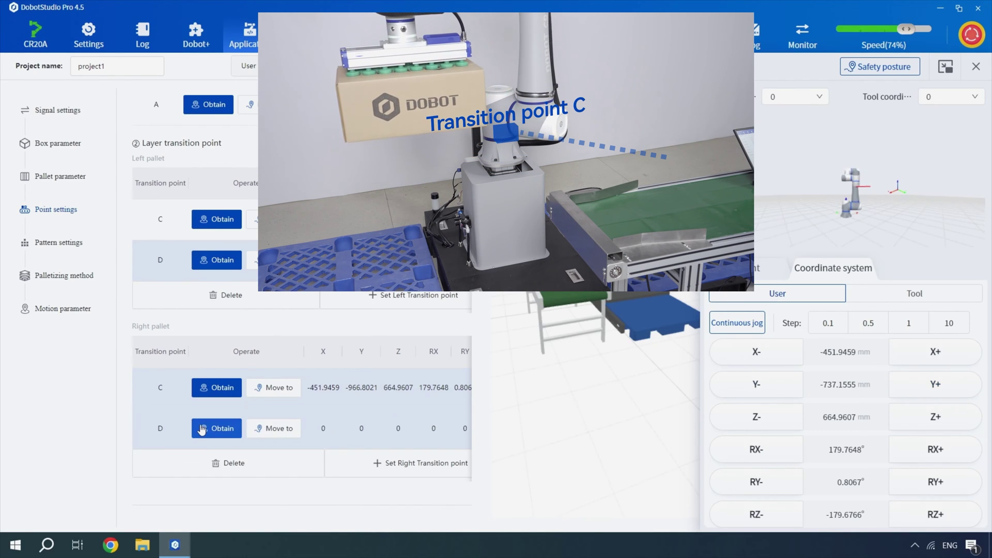
click(204, 429)
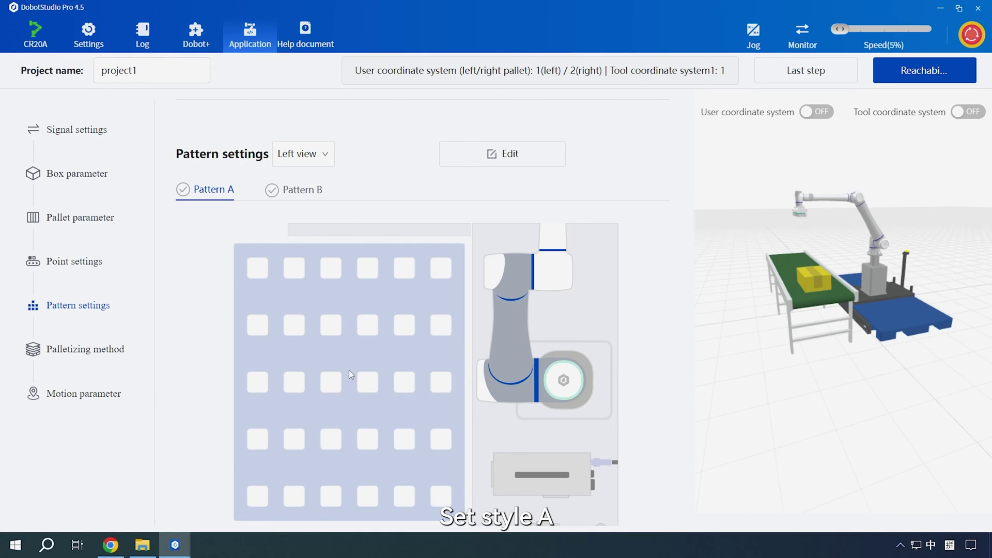
Add six boxes to Pattern A and arrange them in two columns of three
click(478, 155)
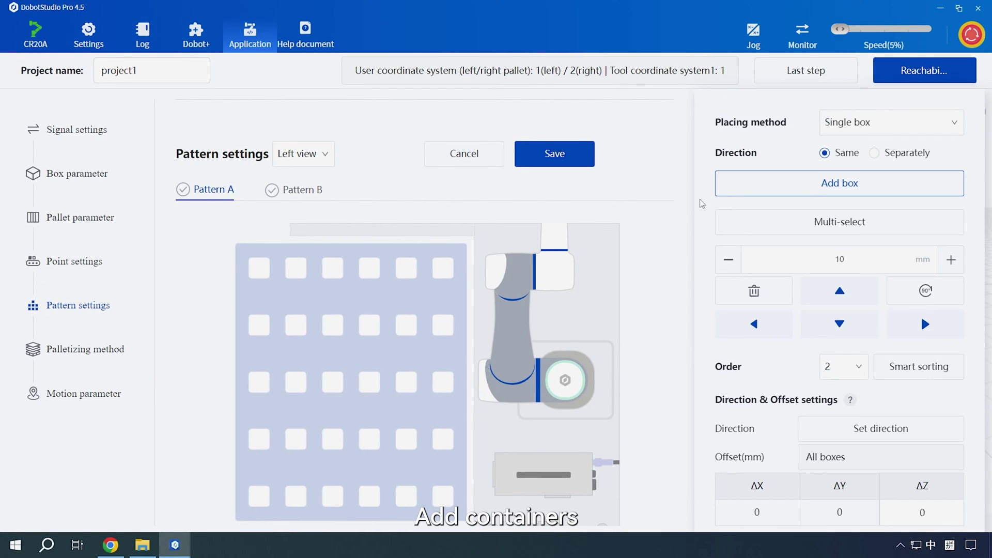
click(795, 192)
drag(322, 288, 440, 488)
click(755, 192)
click(755, 193)
drag(292, 282, 409, 382)
click(819, 190)
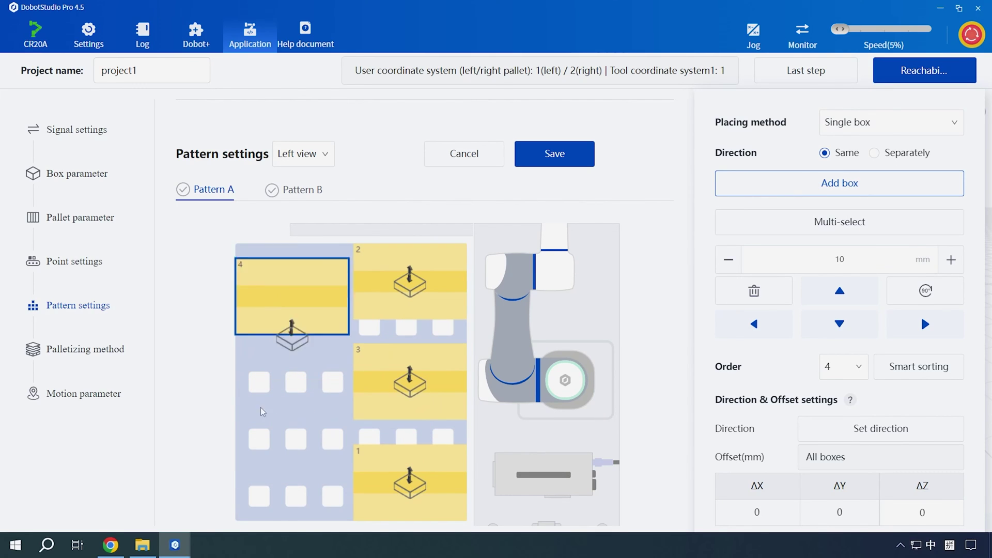
drag(291, 282, 292, 483)
click(721, 199)
drag(291, 282, 292, 382)
click(840, 183)
Nudge boxes 4, 1, 5 and 2 to tighten the spacing between columns
click(292, 483)
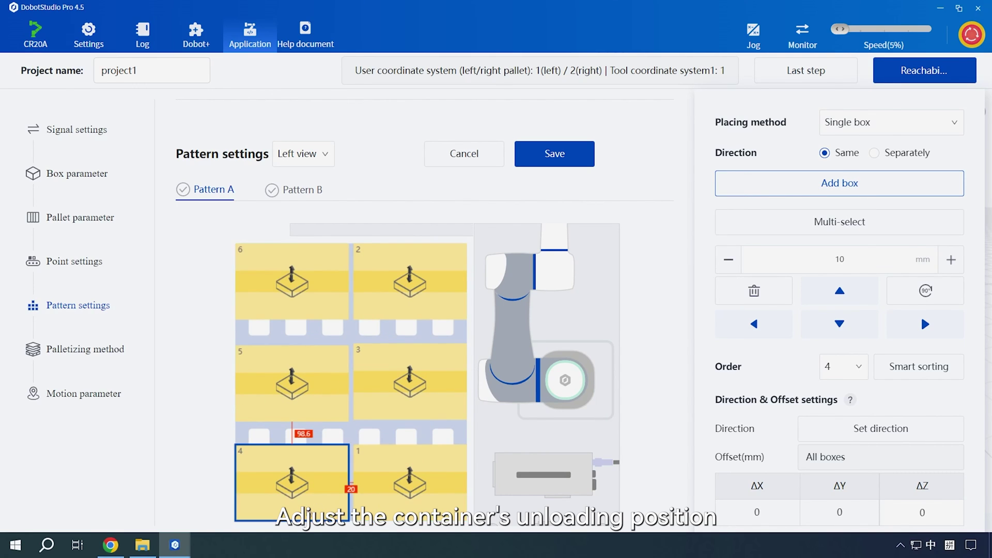
click(911, 325)
click(743, 333)
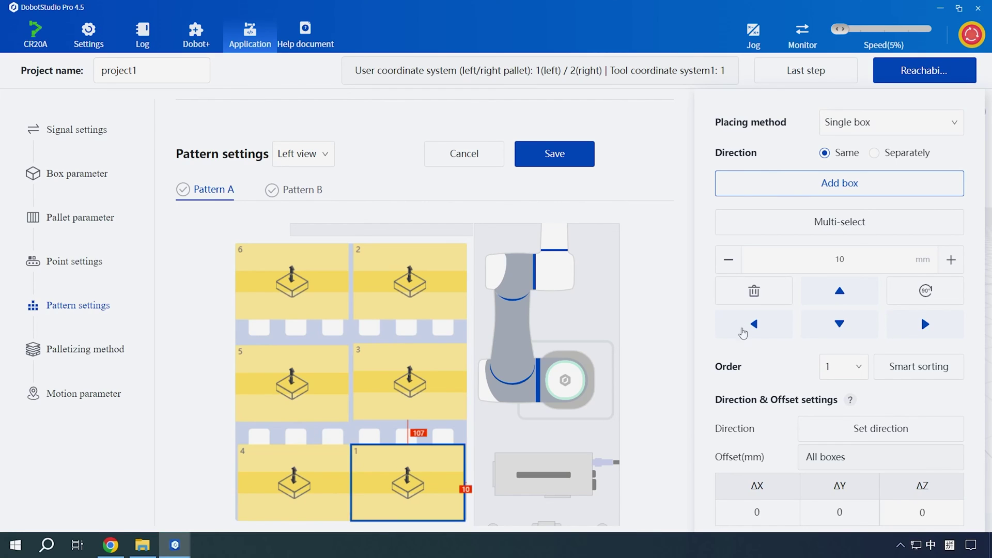
click(292, 383)
click(924, 324)
click(410, 282)
click(754, 324)
click(292, 281)
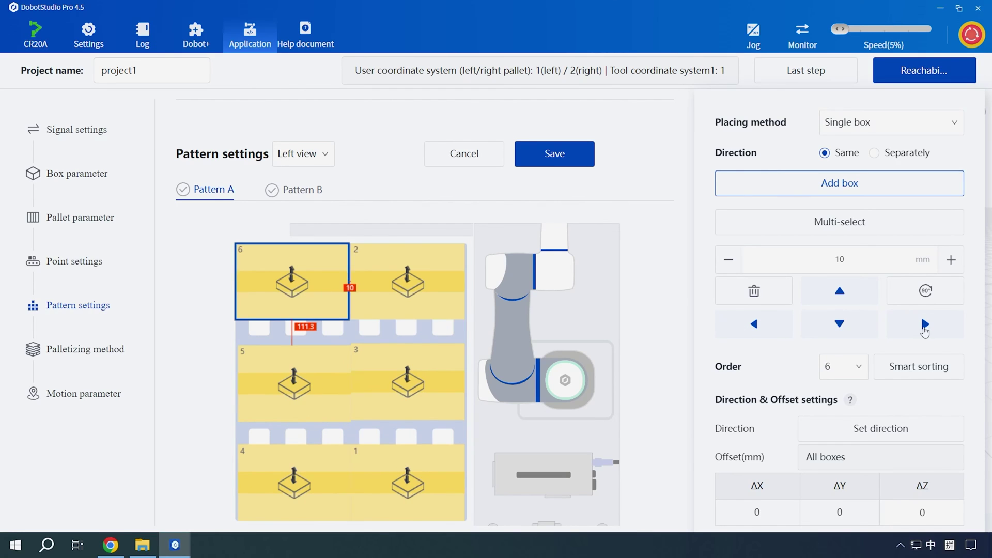
Set offsets of 101.3 mm for box 5, 92.9 mm for box 3, 189.9 mm for box 1
click(301, 371)
click(822, 248)
text(101.3)
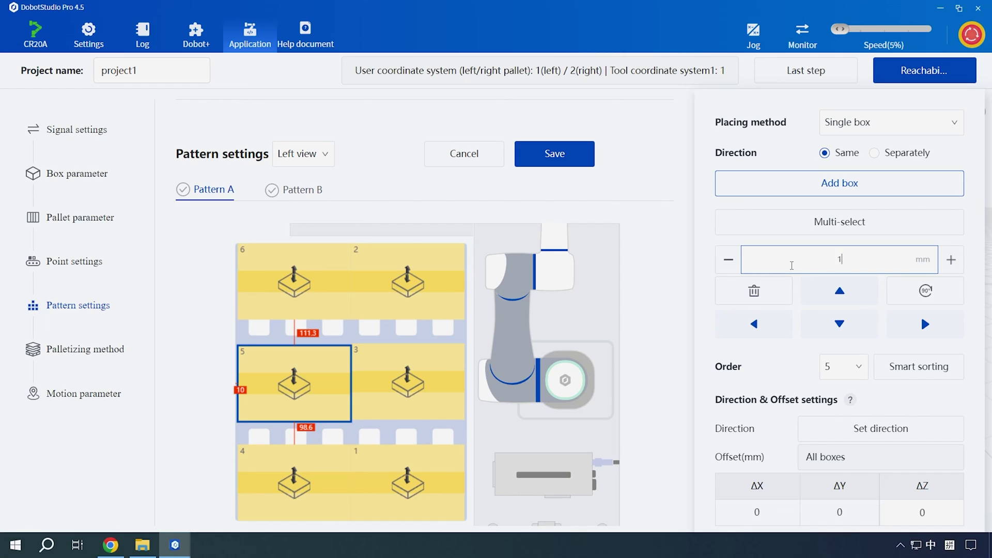
key(Return)
click(407, 382)
double_click(779, 261)
text(92.9)
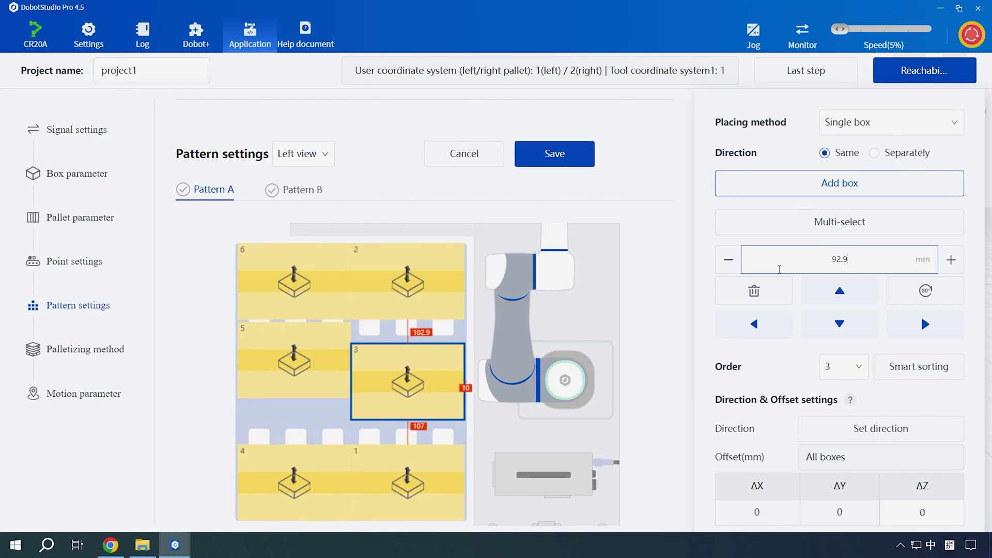
key(Return)
click(423, 458)
double_click(801, 259)
text(189.9)
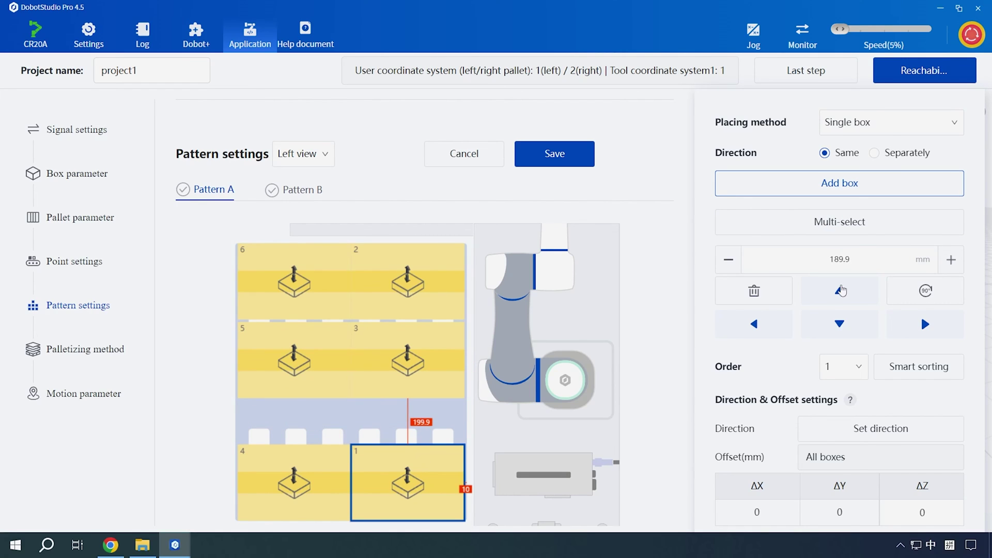
key(Return)
Set box 1's offset to 95 mm and shift the lower boxes down the pallet
click(839, 291)
click(442, 364)
click(382, 421)
double_click(756, 263)
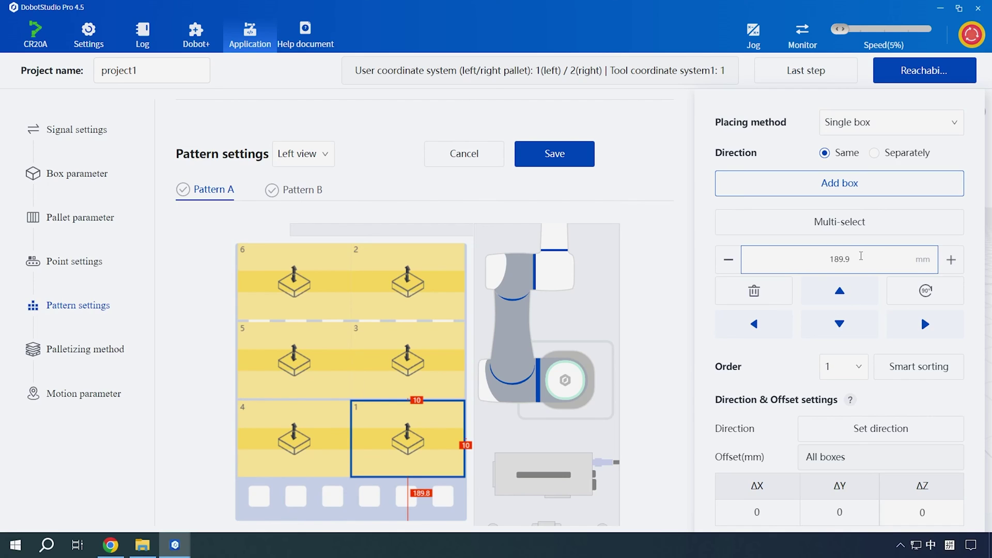
text(95)
key(Return)
click(839, 324)
click(839, 324)
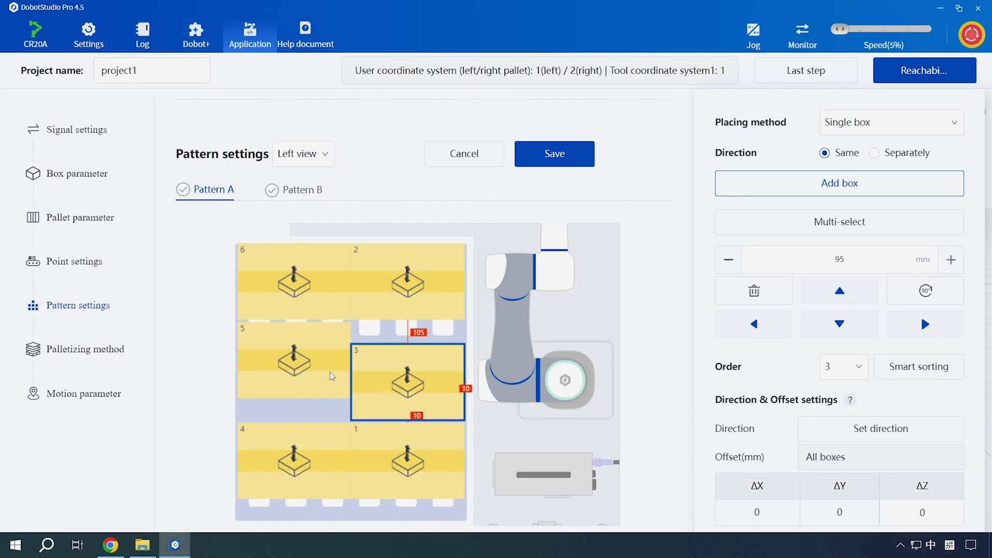
Assign placing orders to the boxes, ending with the bottom-left box sixth
click(843, 366)
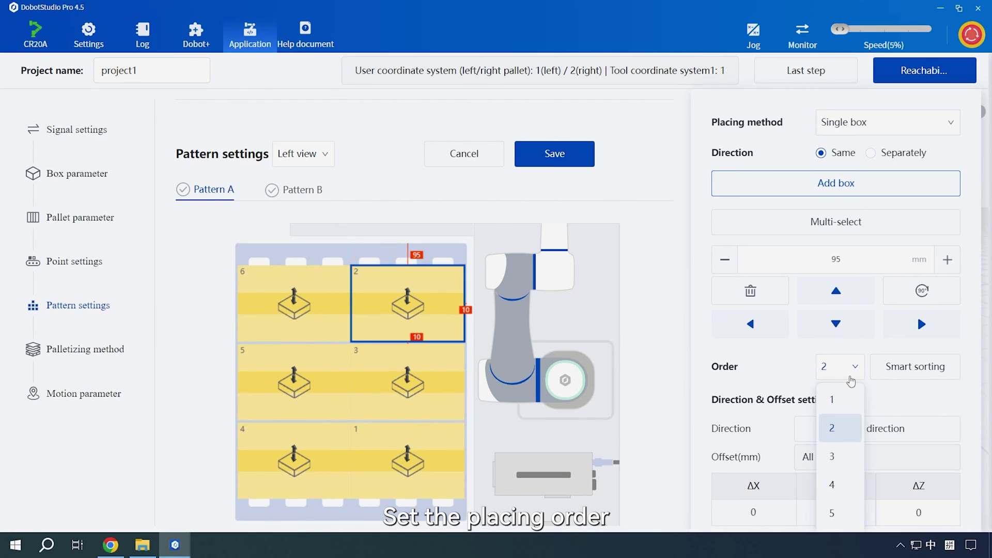
click(832, 454)
click(843, 366)
click(833, 422)
click(844, 366)
click(832, 451)
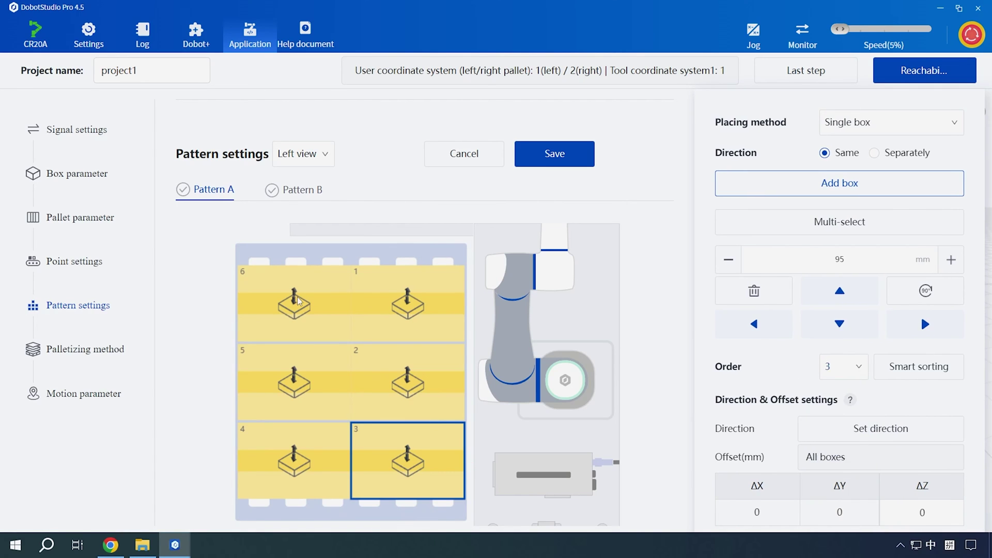
click(843, 366)
click(831, 479)
click(844, 366)
click(835, 508)
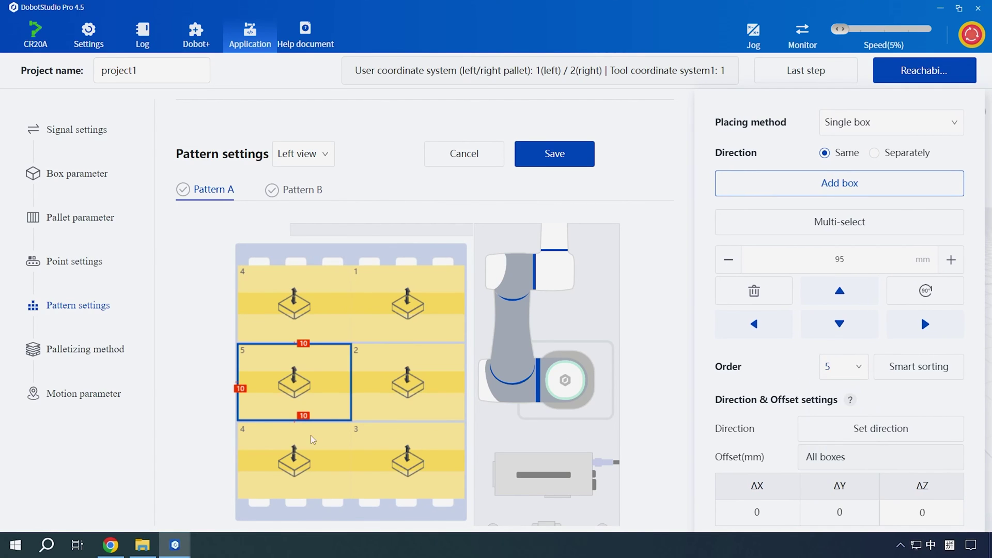
click(843, 366)
scroll(844, 412, down, 2)
click(837, 509)
Set the feeding direction ΔX offset for all boxes to 10
click(881, 428)
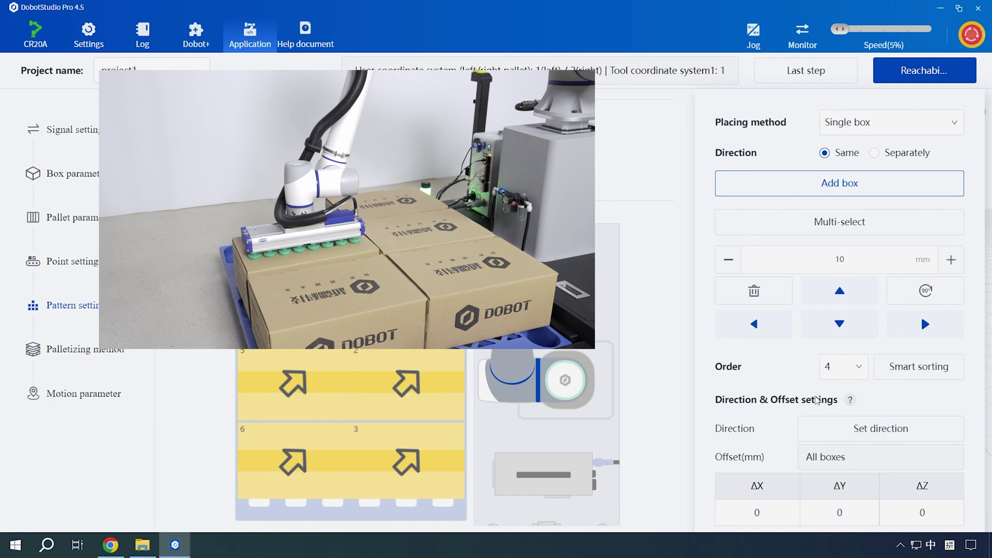
click(725, 509)
text(10)
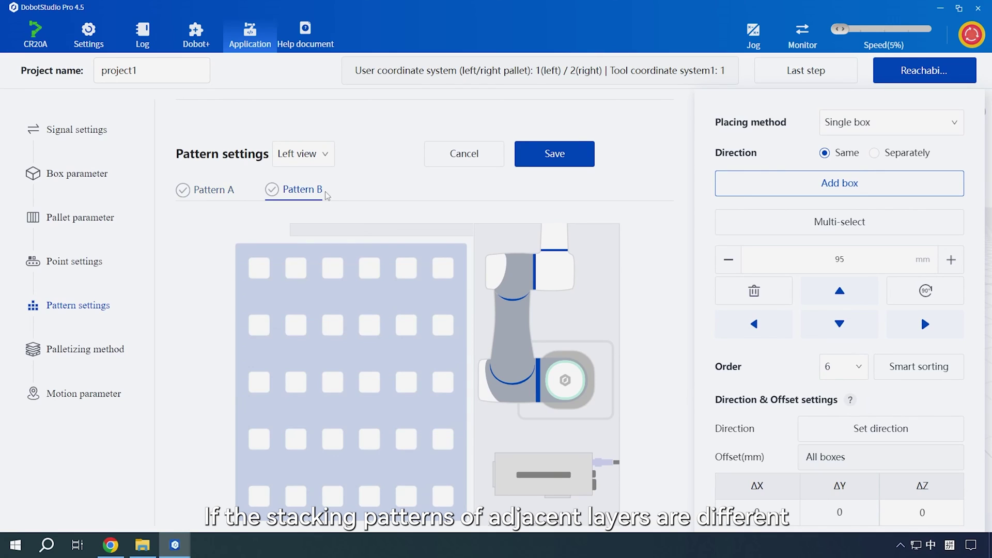
Add boxes to Pattern B, offset box 2 by 265 into a 2×2 block, and save
click(853, 194)
click(853, 195)
click(759, 193)
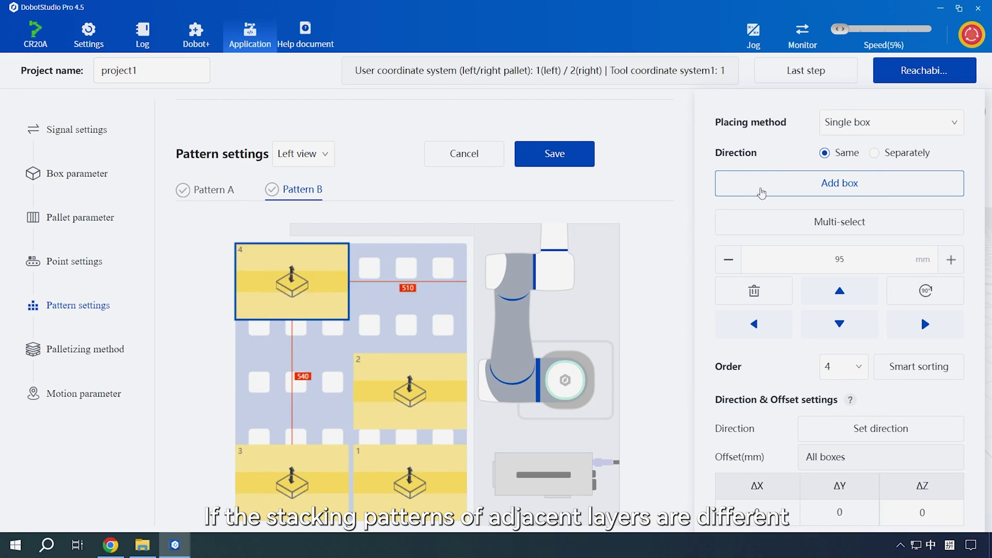
click(408, 480)
click(292, 480)
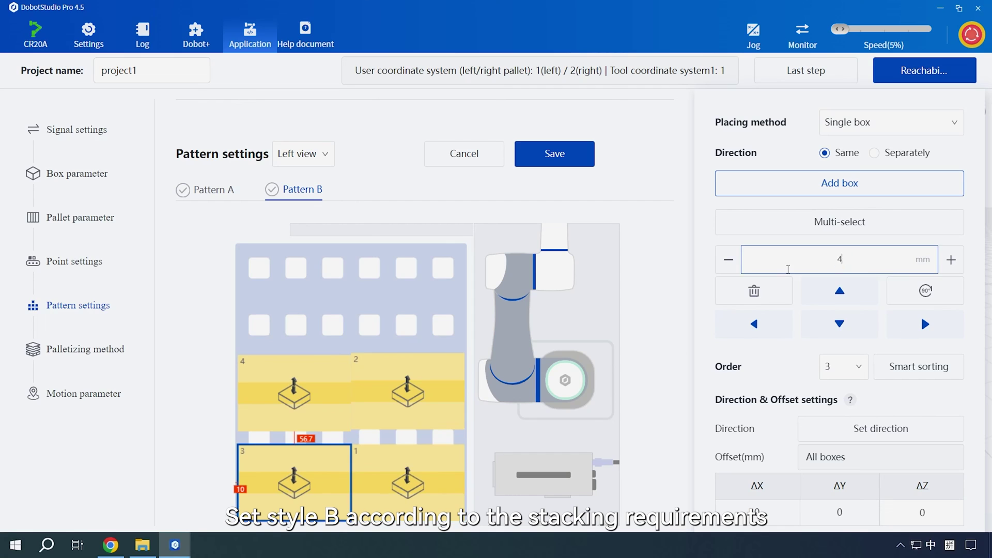
click(295, 403)
click(447, 403)
text(265)
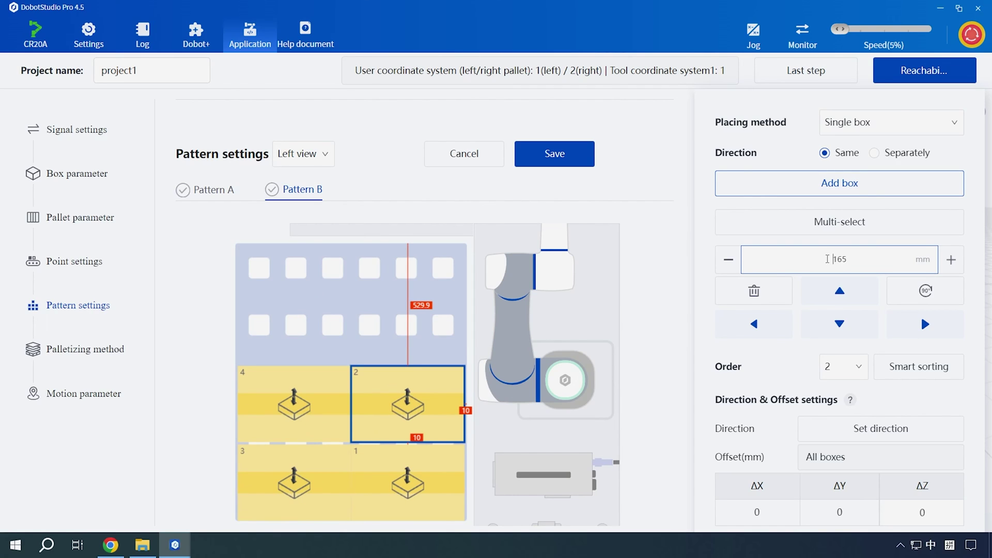
key(Return)
click(569, 159)
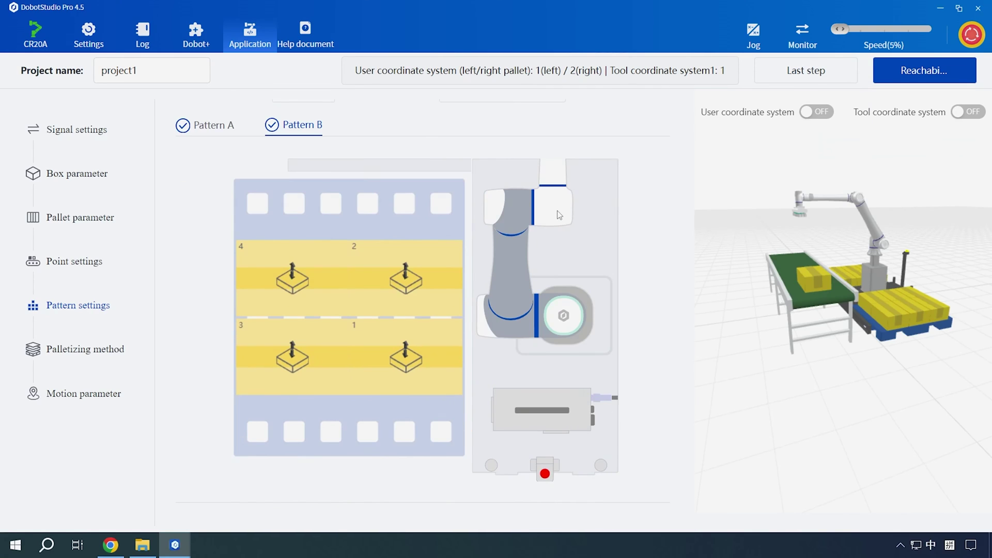
scroll(559, 214, down, 5)
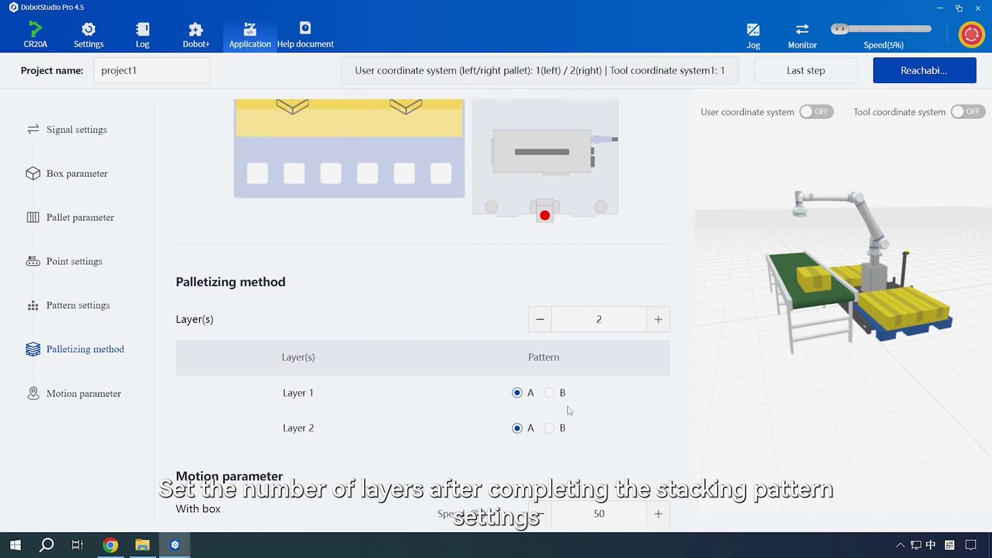
Assign Pattern B to layer 2 and orbit the 3-D scene to check the stack
click(549, 428)
drag(865, 307, 808, 316)
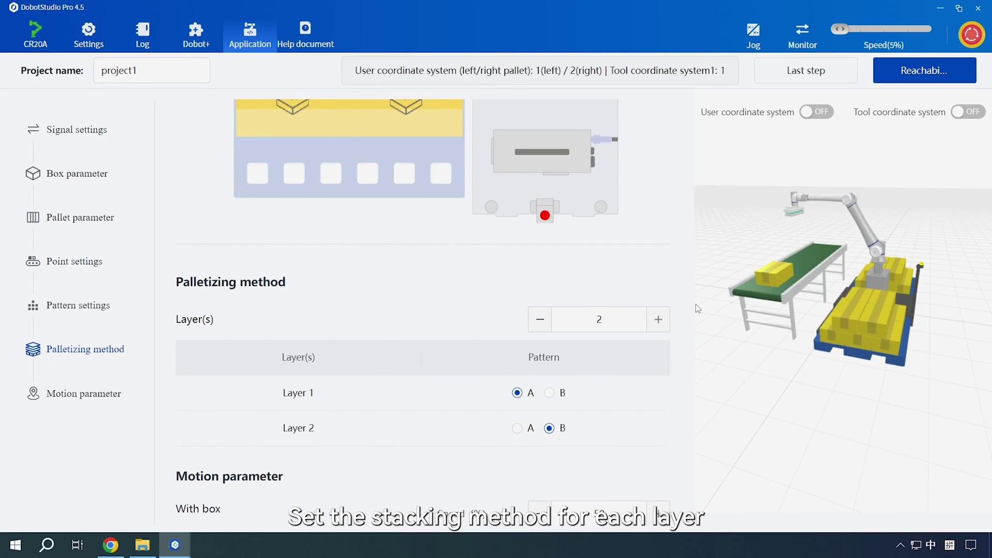
scroll(636, 390, down, 2)
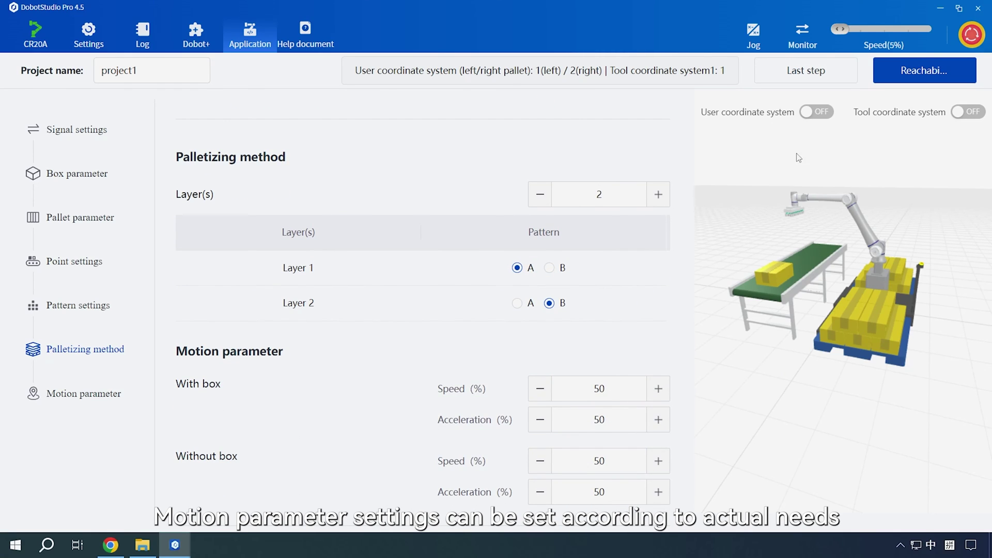
drag(827, 488, 464, 446)
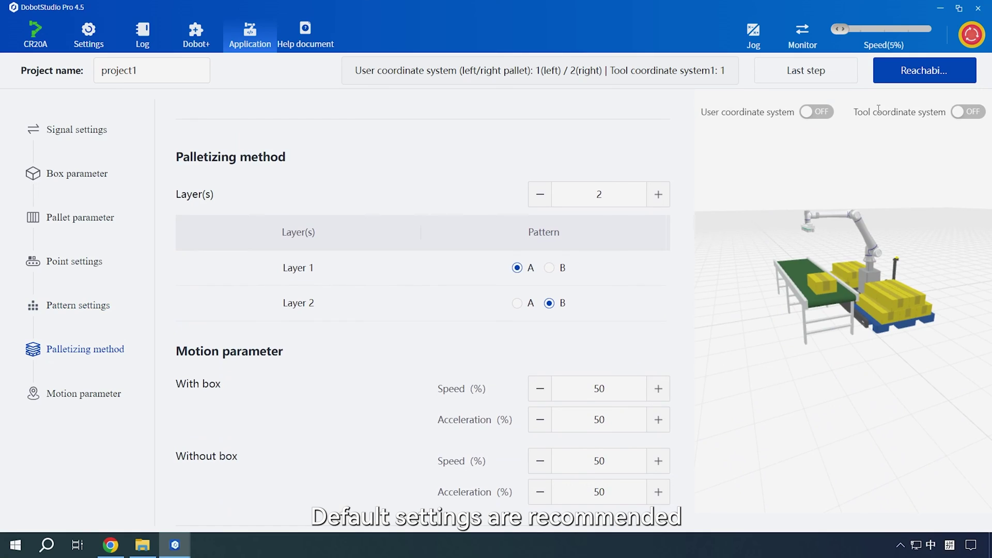